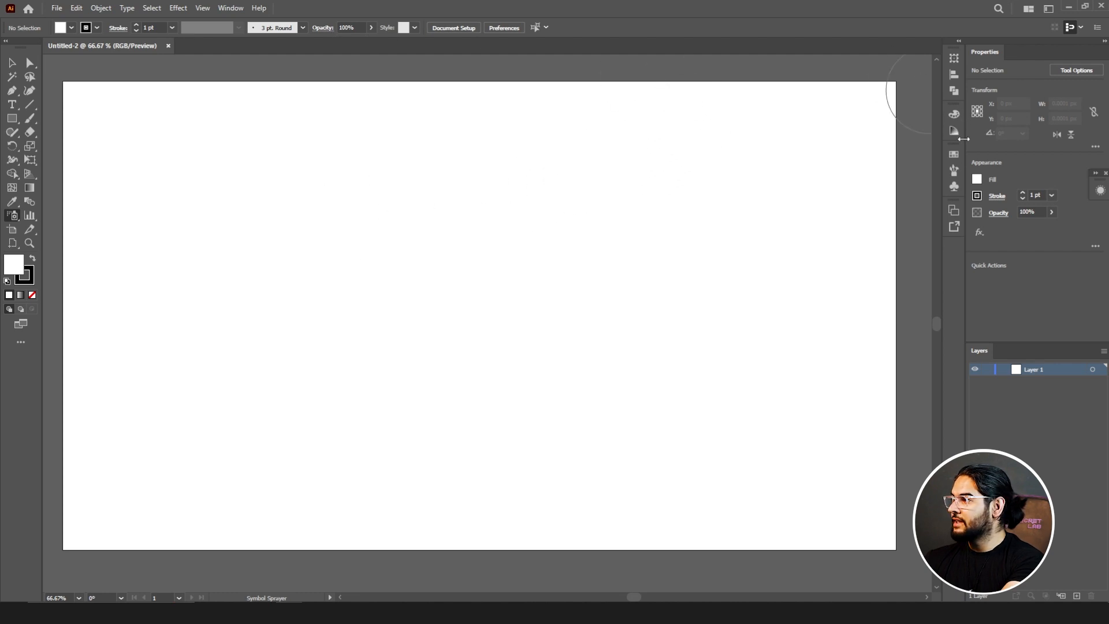
Step: Show the Symbols panel, enlarge it to reveal all symbols, and open the 3D Symbols and Flowers symbol libraries
left_click(955, 188)
left_click(954, 188)
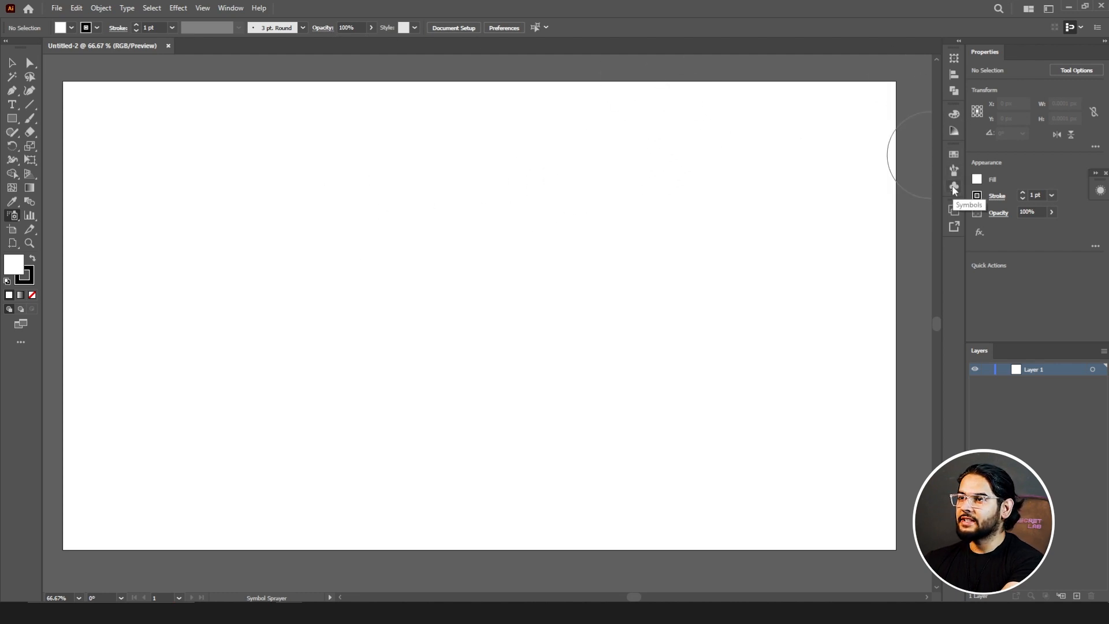
left_click(231, 8)
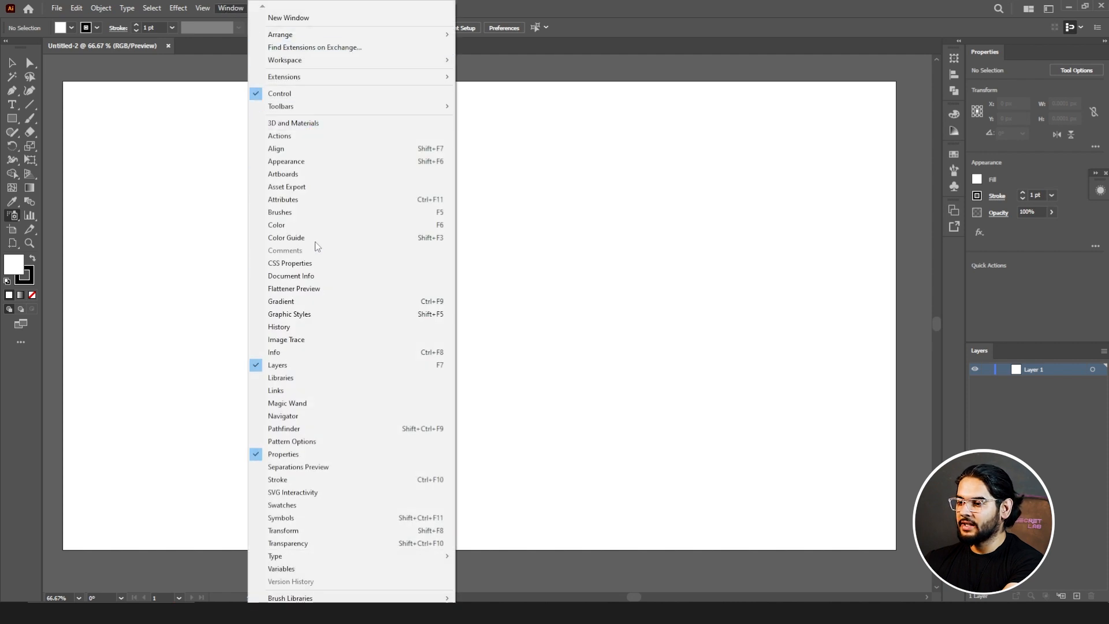
left_click(299, 518)
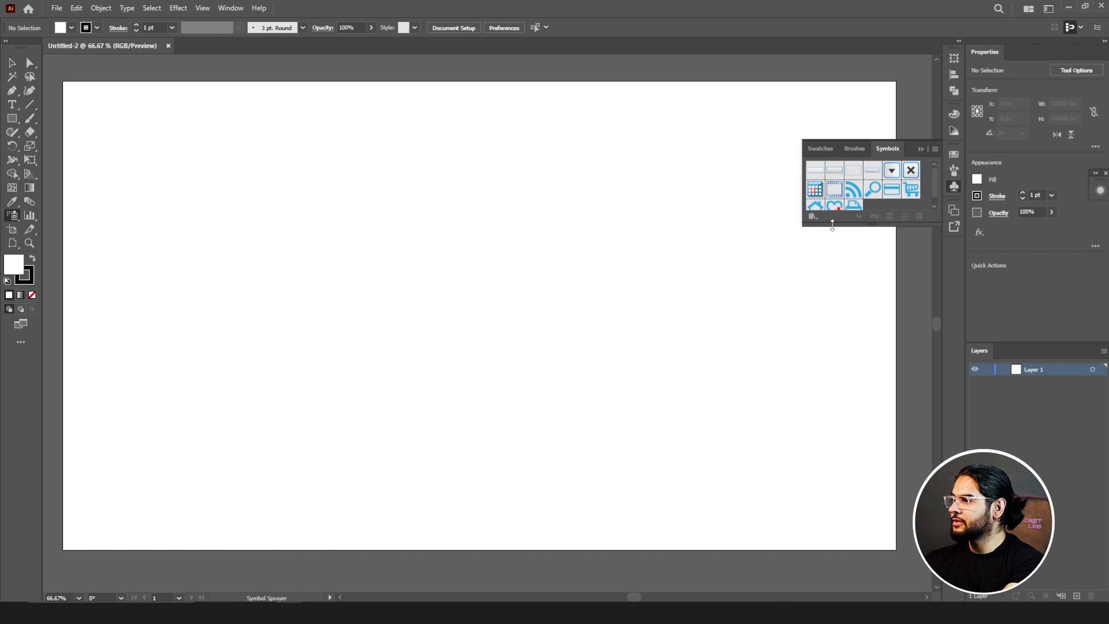
left_click_drag(832, 225, 831, 343)
left_click(813, 334)
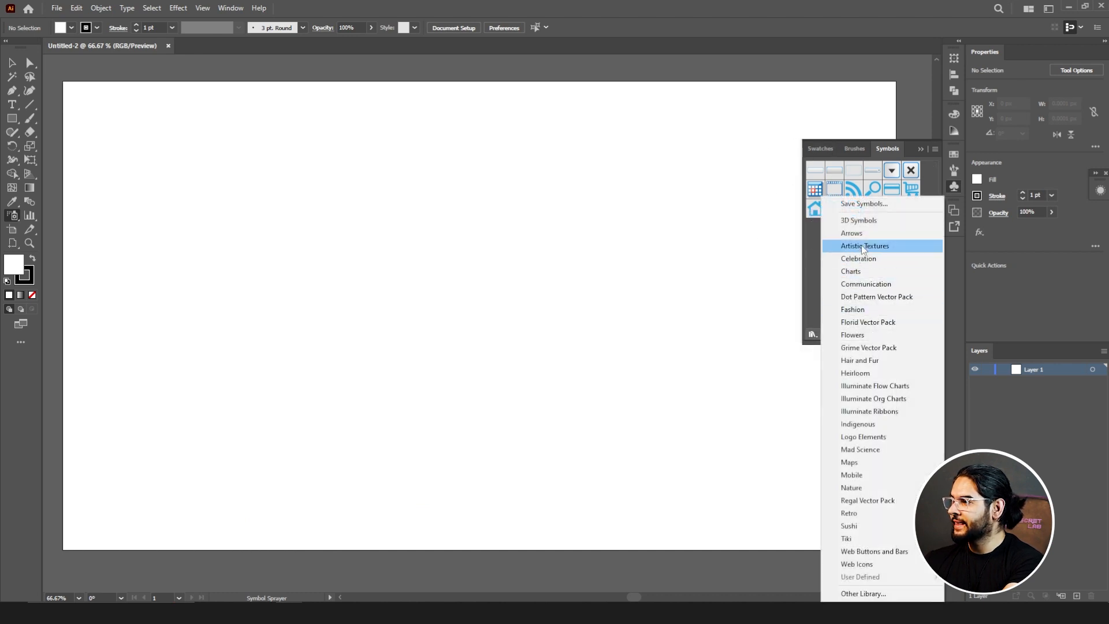
left_click(866, 220)
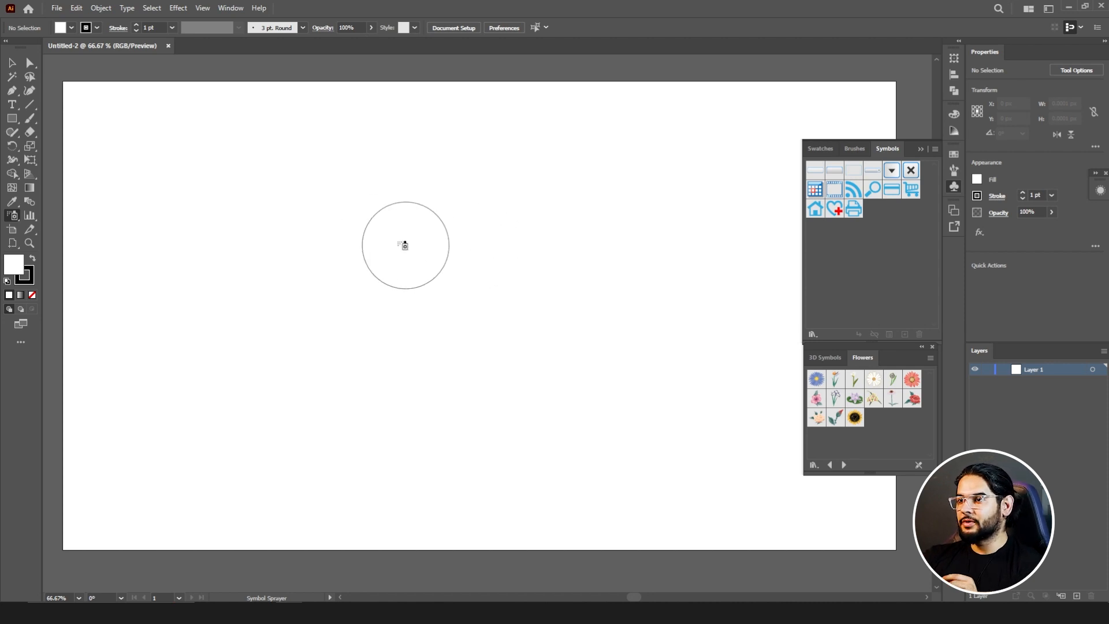
Step: Draw a circle about 429 px in diameter on the artboard and remove its fill
left_click(13, 118)
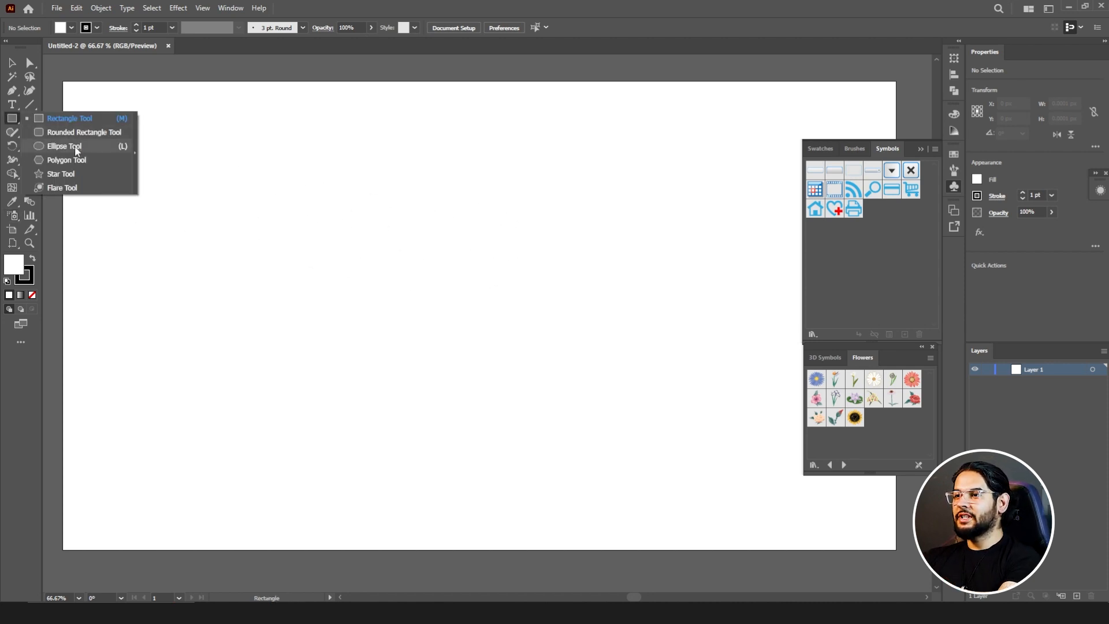
left_click(64, 146)
left_click_drag(244, 193, 430, 379)
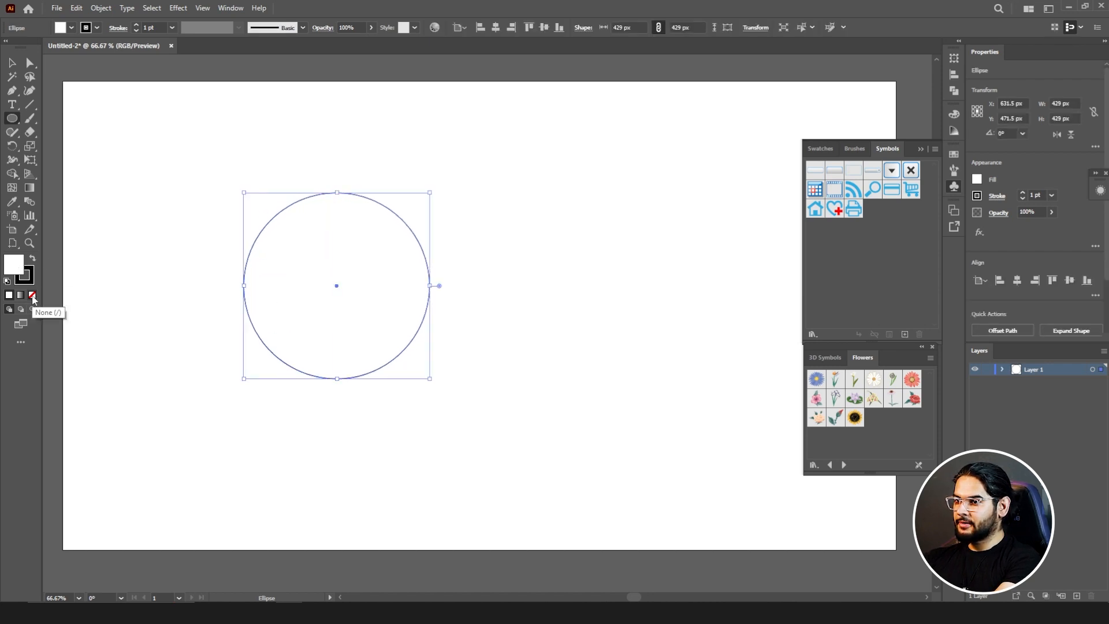
left_click(33, 296)
Step: Add a concentric inner circle of about 347 px and duplicate the pair into three overlapping rings arranged in a triangle
left_click(9, 63)
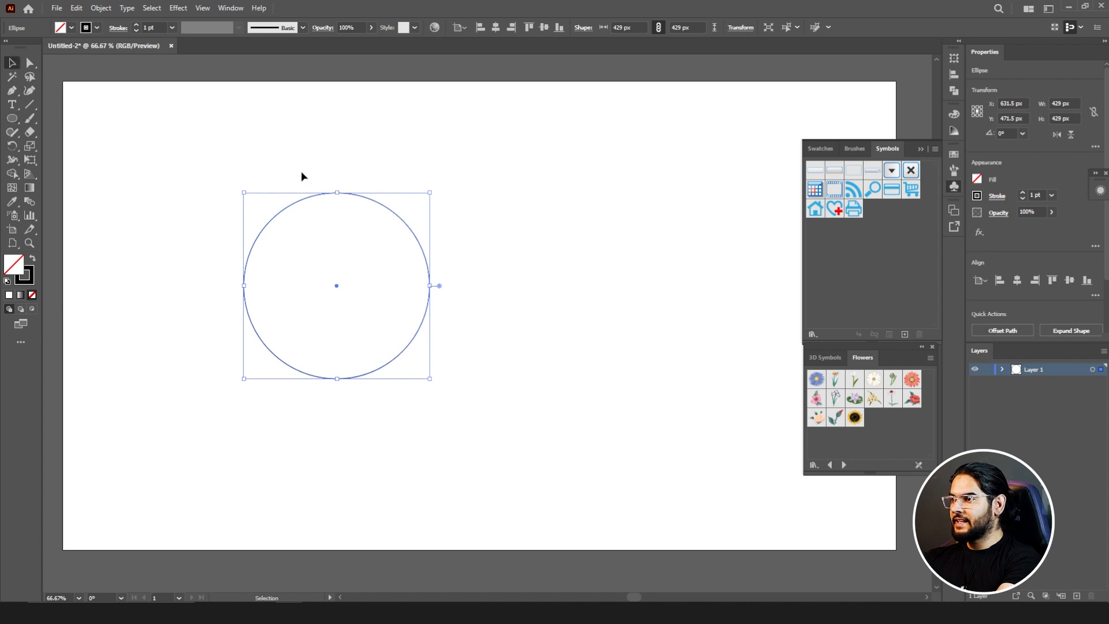
left_click_drag(364, 198, 408, 198)
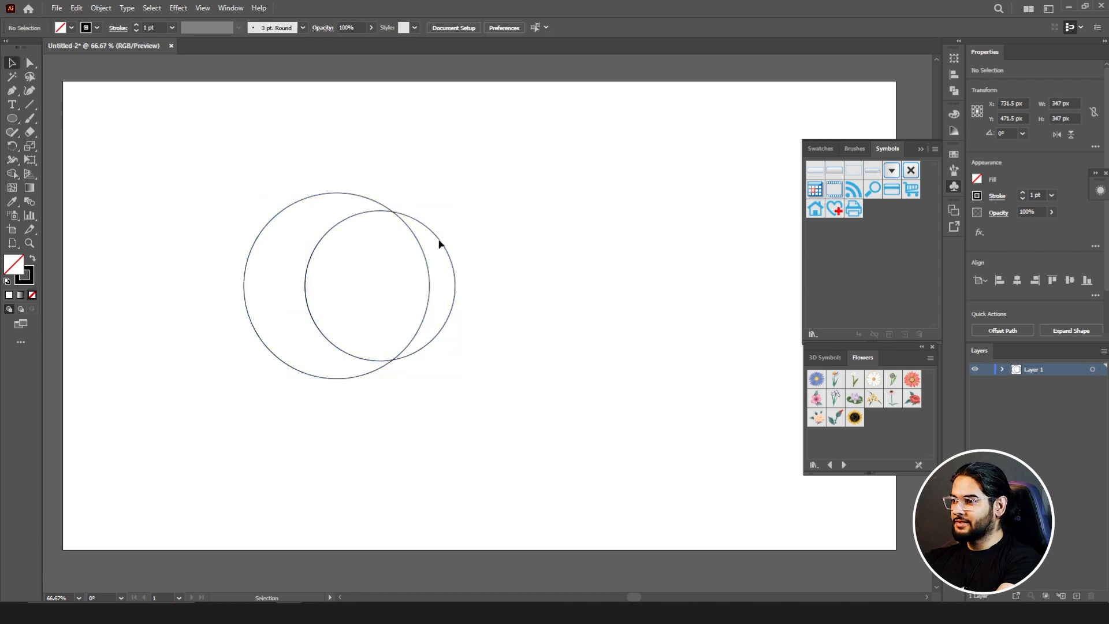
key("ctrl+a")
left_click(496, 27)
left_click_drag(399, 215, 421, 317)
left_click_drag(526, 241, 302, 405)
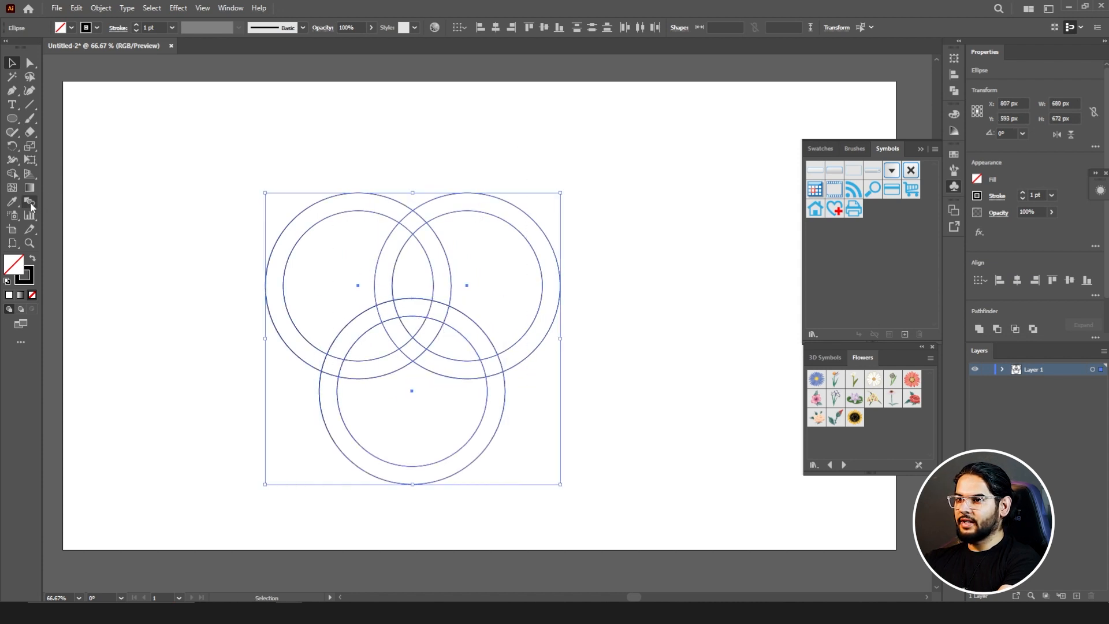
Step: Use the Shape Builder to remove the outer parts of the rings and merge the remaining bands into one solid pink triquetra knot
left_click(13, 174)
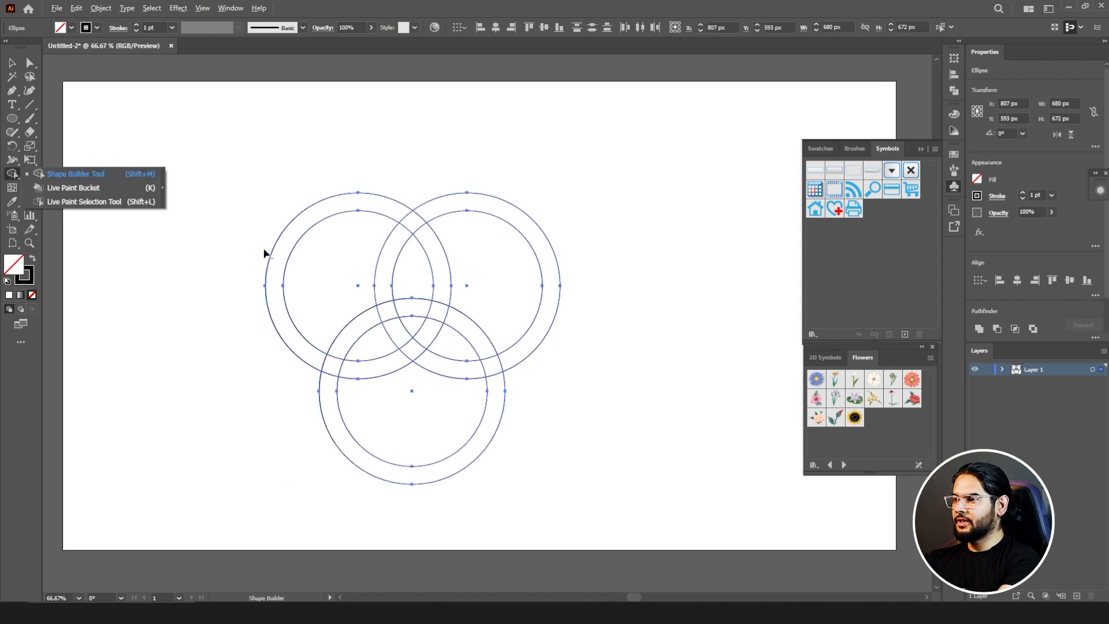
left_click(220, 227)
left_click_drag(237, 188, 317, 248)
left_click_drag(493, 152, 489, 266)
mouse_move(501, 493)
left_mouse_down()
mouse_move(420, 443)
mouse_move(408, 421)
left_mouse_up()
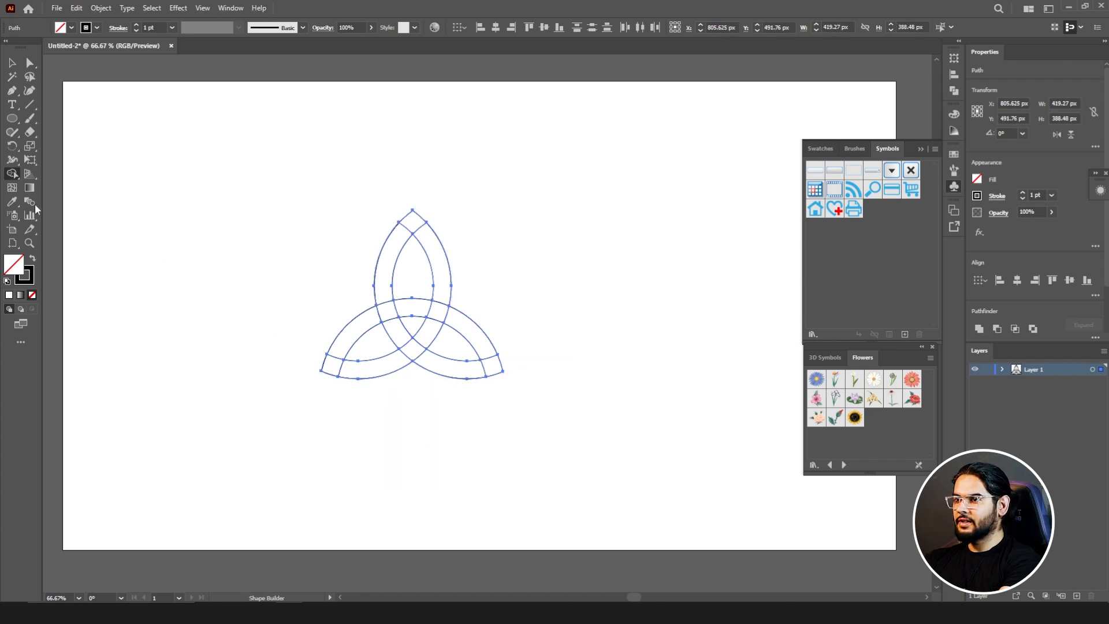
mouse_move(337, 372)
left_mouse_down()
mouse_move(402, 362)
mouse_move(428, 337)
mouse_move(444, 282)
left_mouse_up()
mouse_move(411, 232)
left_mouse_down()
mouse_move(483, 347)
mouse_move(331, 366)
left_mouse_up()
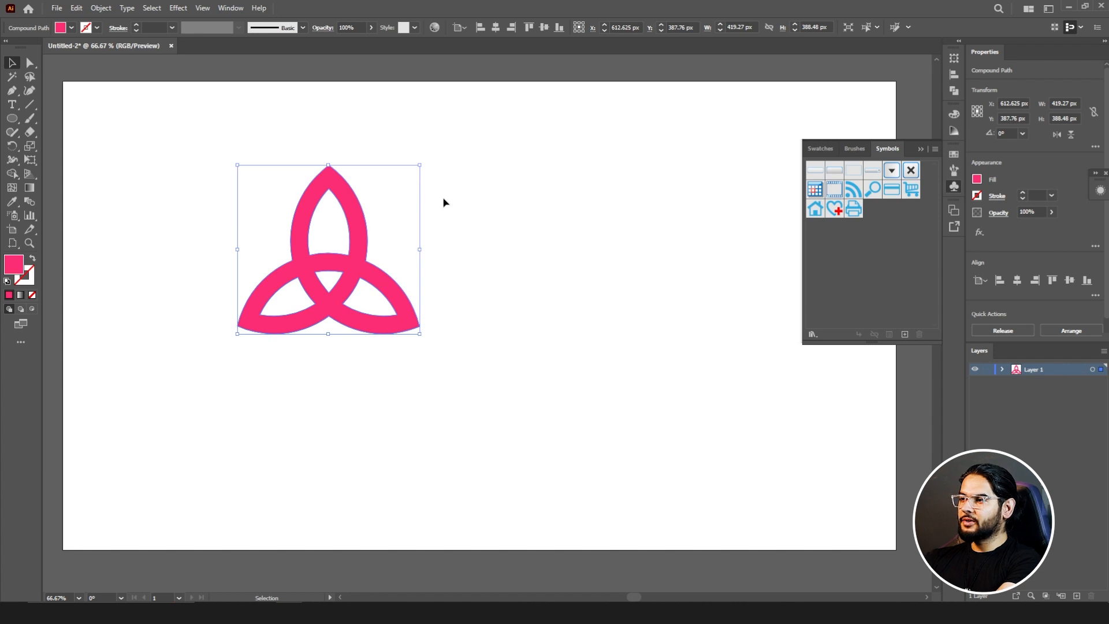
Step: Save the knot, scaled down to about 69 × 64 px, as a dynamic Movie Clip symbol and delete its instance from the artboard
left_click_drag(421, 165, 871, 213)
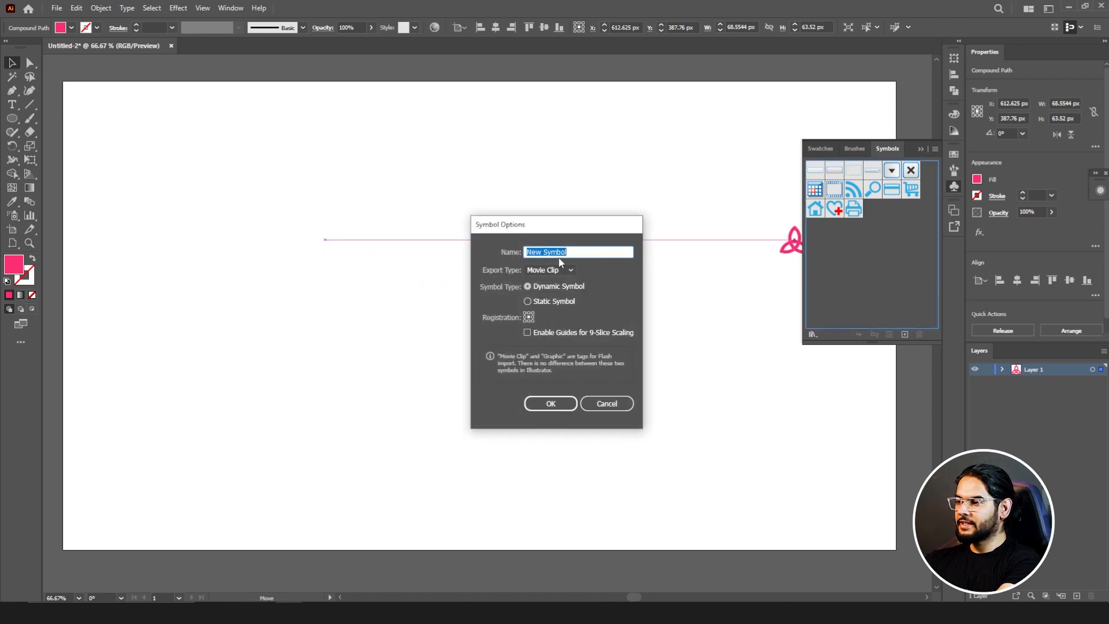
left_click(564, 403)
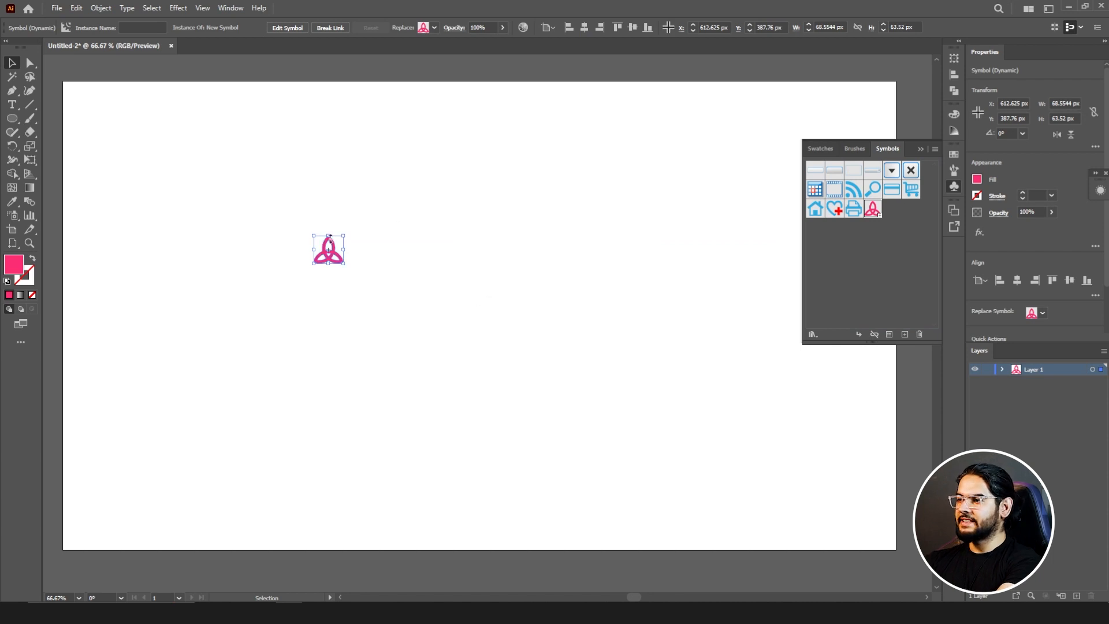
key("Delete")
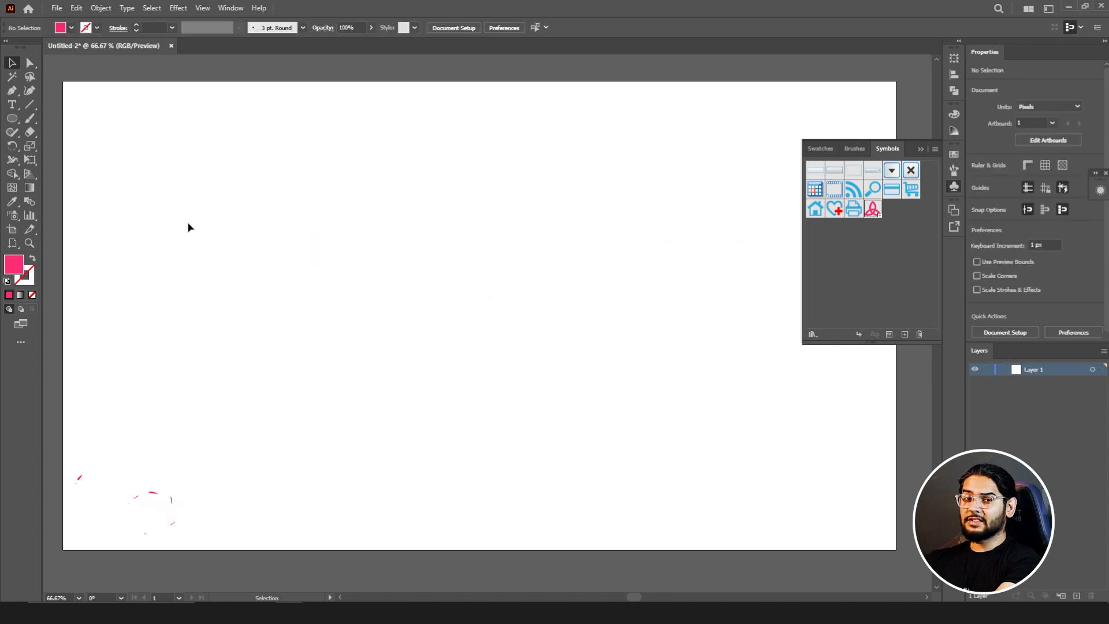
Step: Spray the knot symbol across the whole artboard with the Symbol Sprayer tool
left_click(8, 216)
left_click_drag(8, 217, 78, 214)
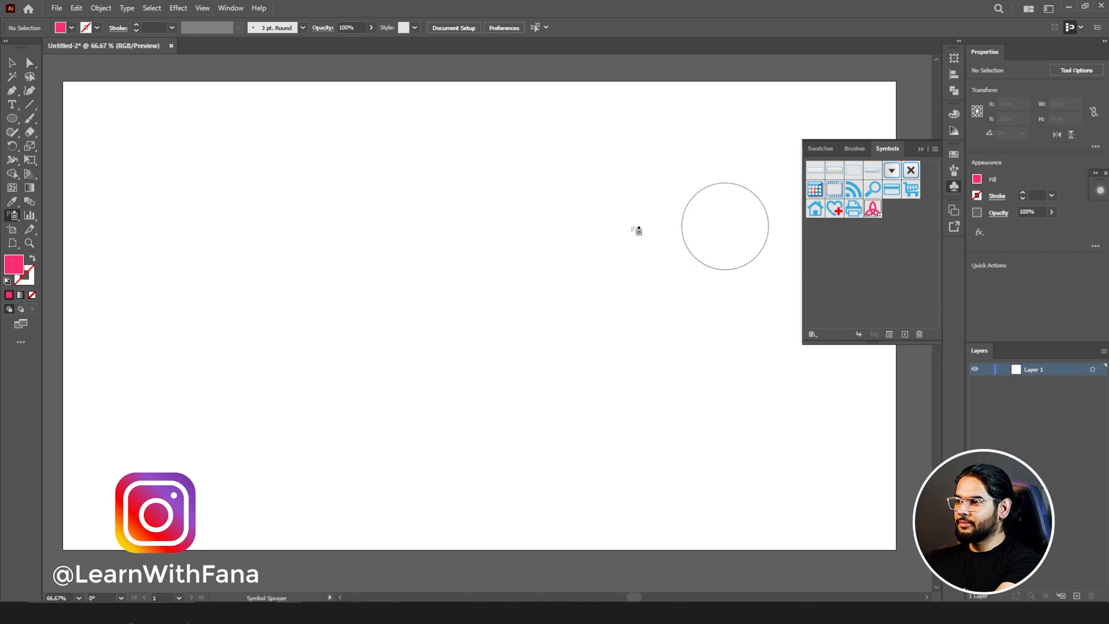
mouse_move(248, 228)
left_mouse_down()
mouse_move(465, 176)
mouse_move(535, 324)
mouse_move(736, 270)
mouse_move(508, 132)
mouse_move(171, 209)
mouse_move(312, 292)
mouse_move(466, 307)
mouse_move(344, 433)
mouse_move(689, 476)
mouse_move(844, 443)
mouse_move(649, 280)
mouse_move(830, 124)
mouse_move(709, 111)
mouse_move(589, 147)
mouse_move(556, 263)
mouse_move(448, 416)
mouse_move(149, 484)
mouse_move(200, 422)
mouse_move(176, 324)
mouse_move(133, 235)
mouse_move(323, 176)
mouse_move(248, 258)
mouse_move(385, 254)
left_mouse_up()
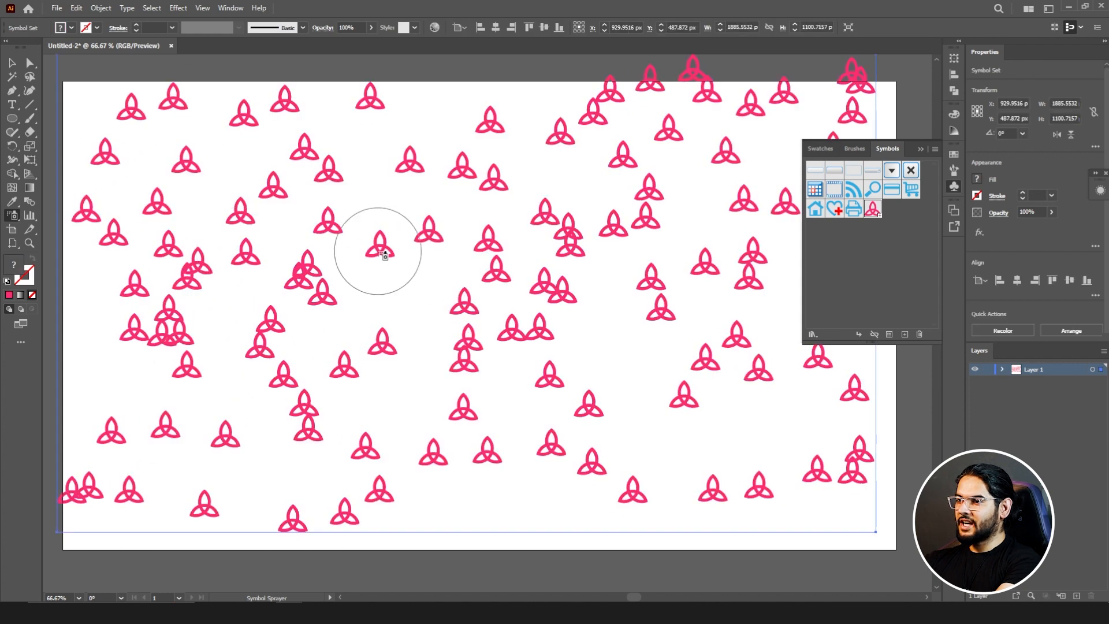
Step: Set the symbolism tools' intensity to 3 and the symbol set density to 1
double_click(12, 216)
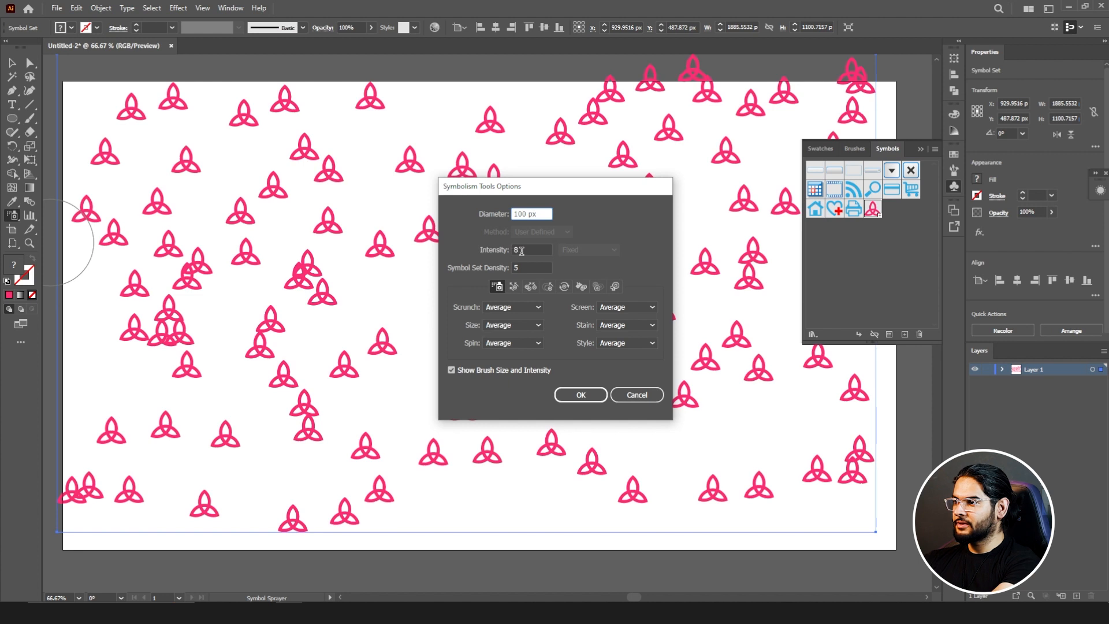
left_click_drag(522, 250, 513, 249)
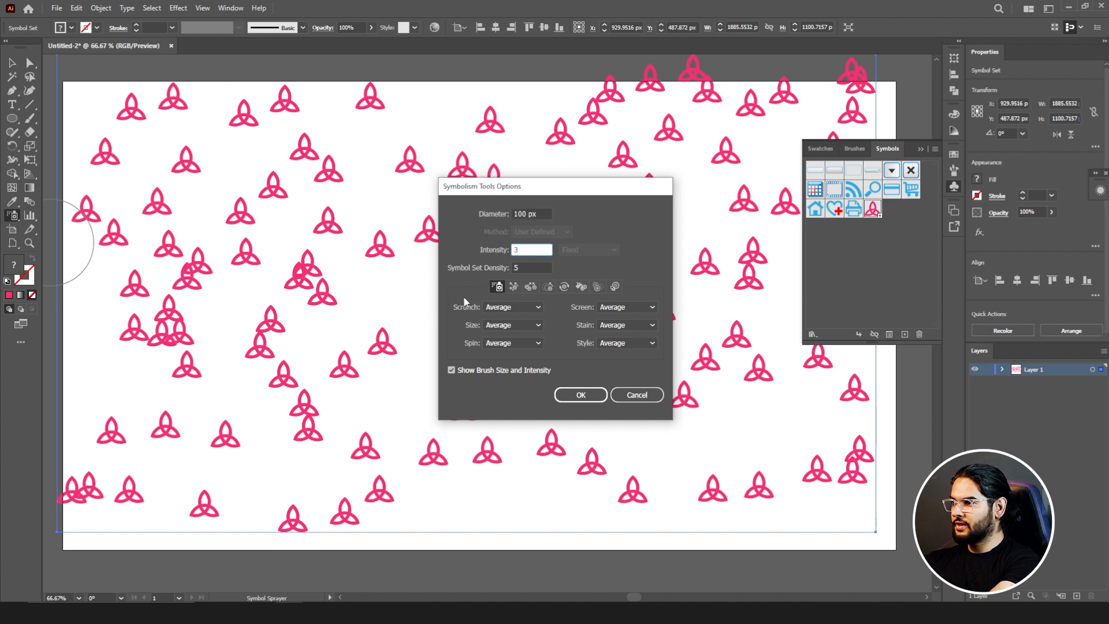
left_click_drag(530, 267, 513, 268)
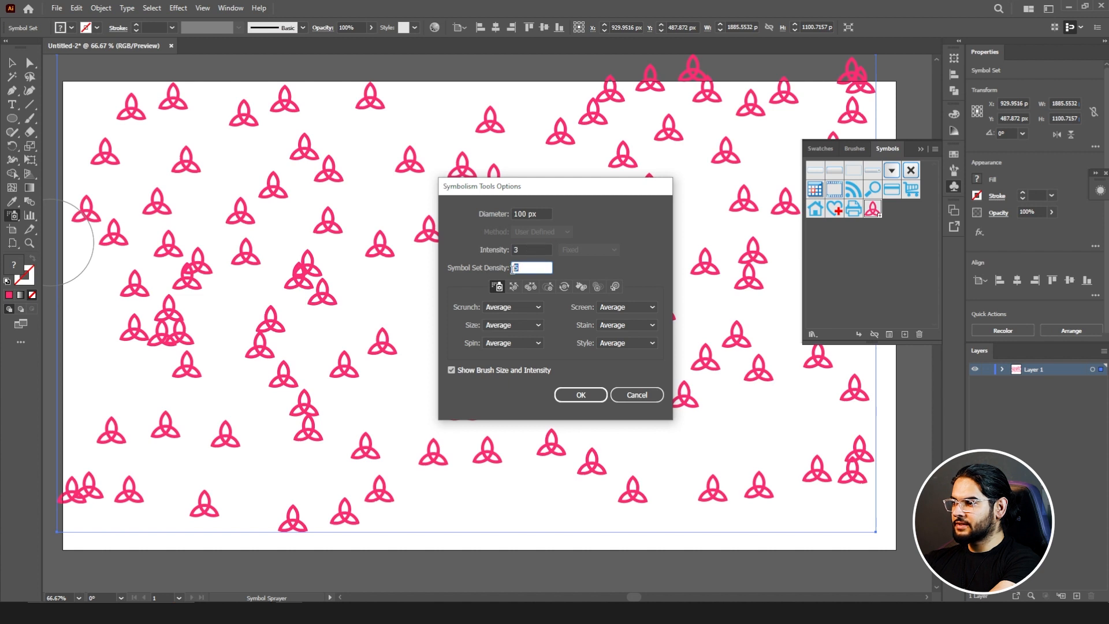
type("1")
left_click(581, 403)
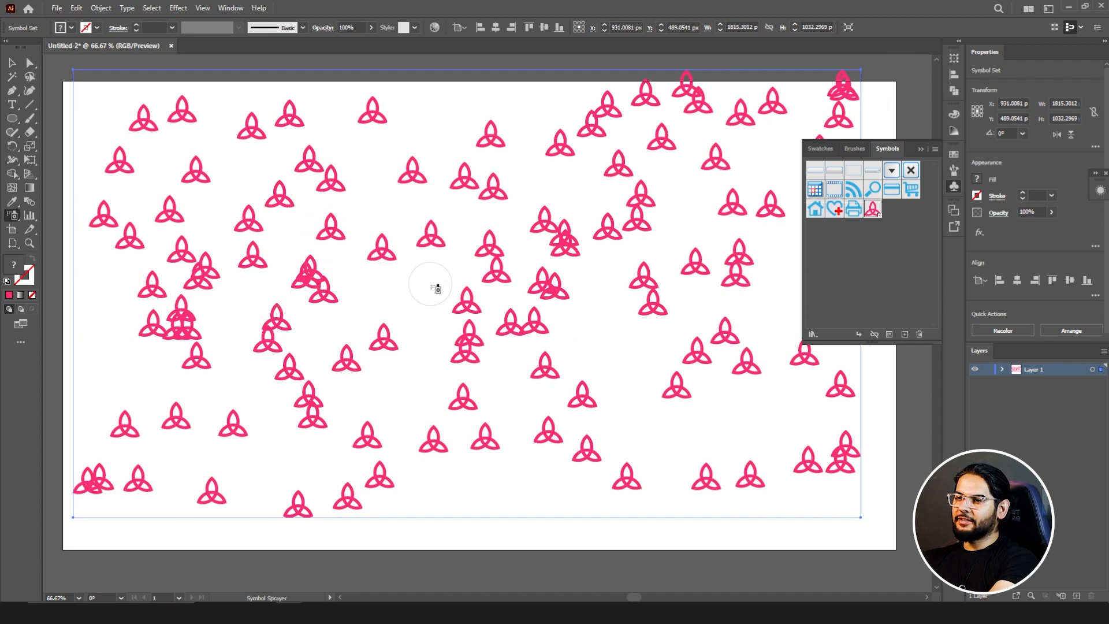
Step: Activate the Symbol Shifter tool and adjust its brush size by enlarging and shrinking it over the symbol set
left_click(16, 217)
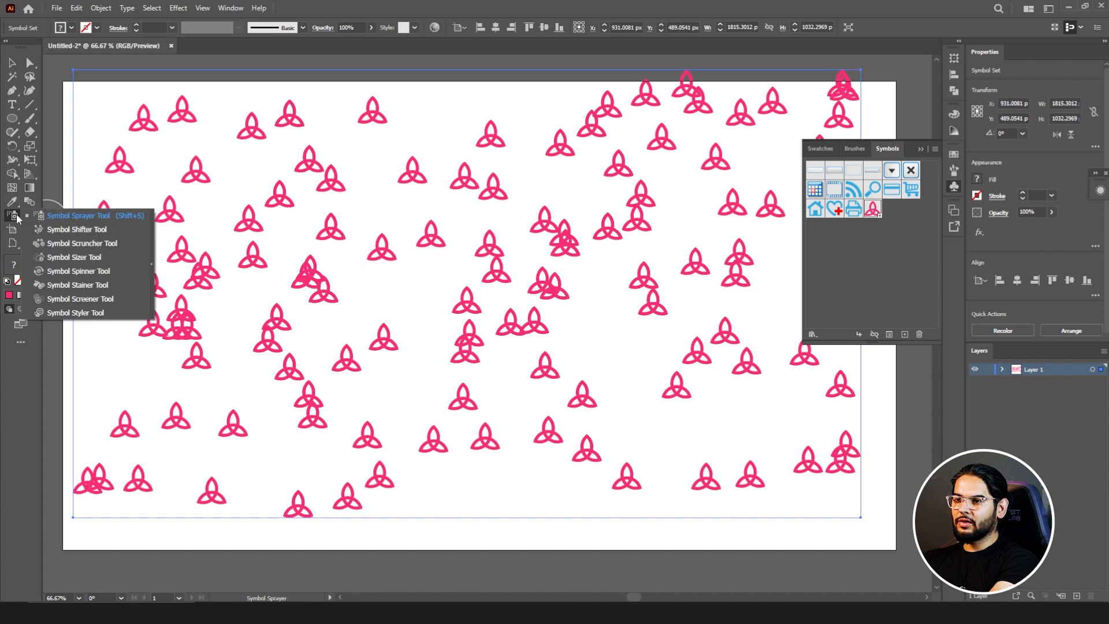
left_click(71, 230)
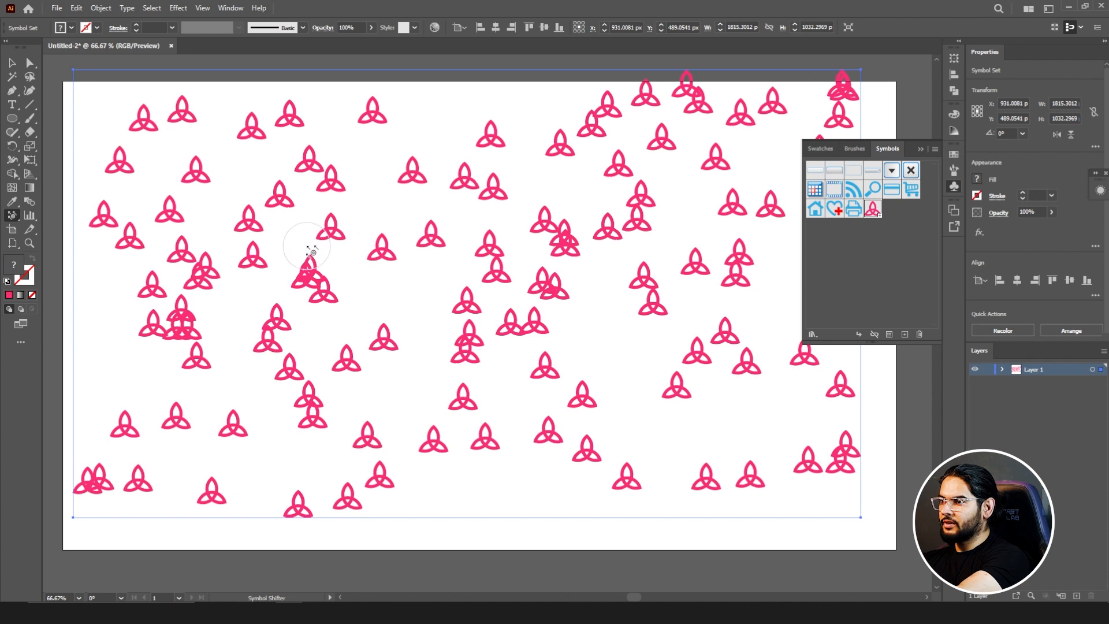
key("bracketright")
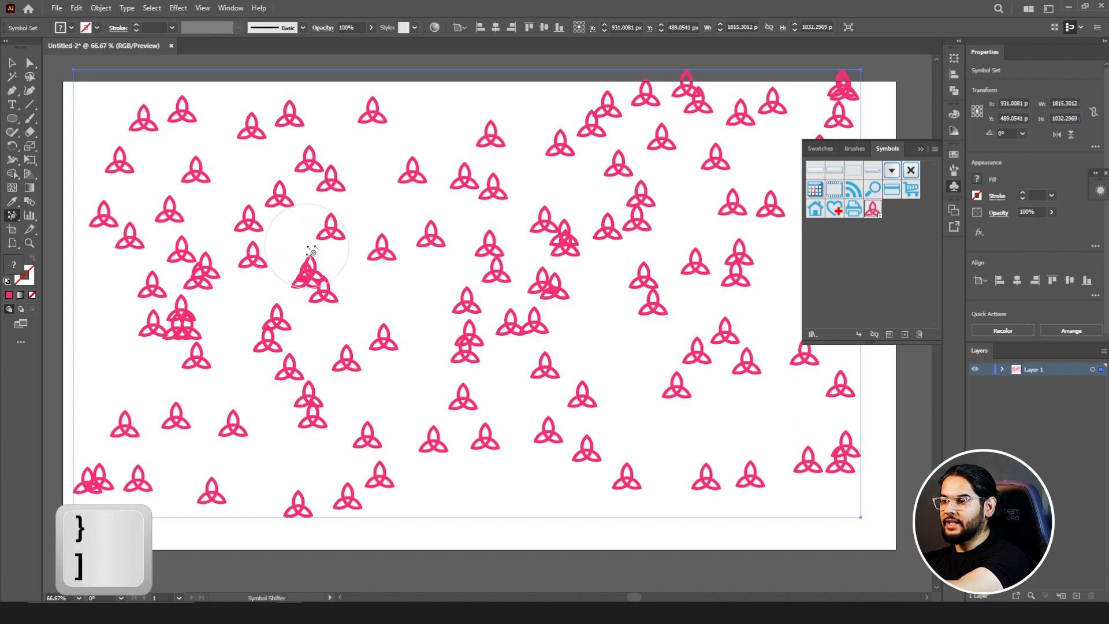
key("bracketright")
key("bracketright")
key("bracketright")
key("bracketleft")
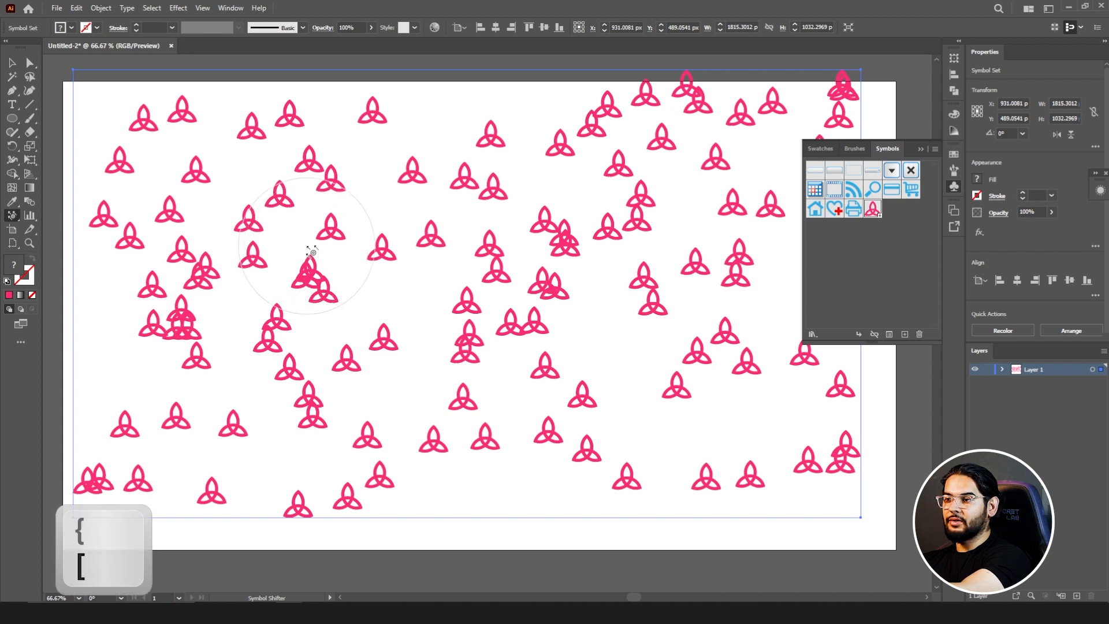
key("bracketleft")
key("bracketleft")
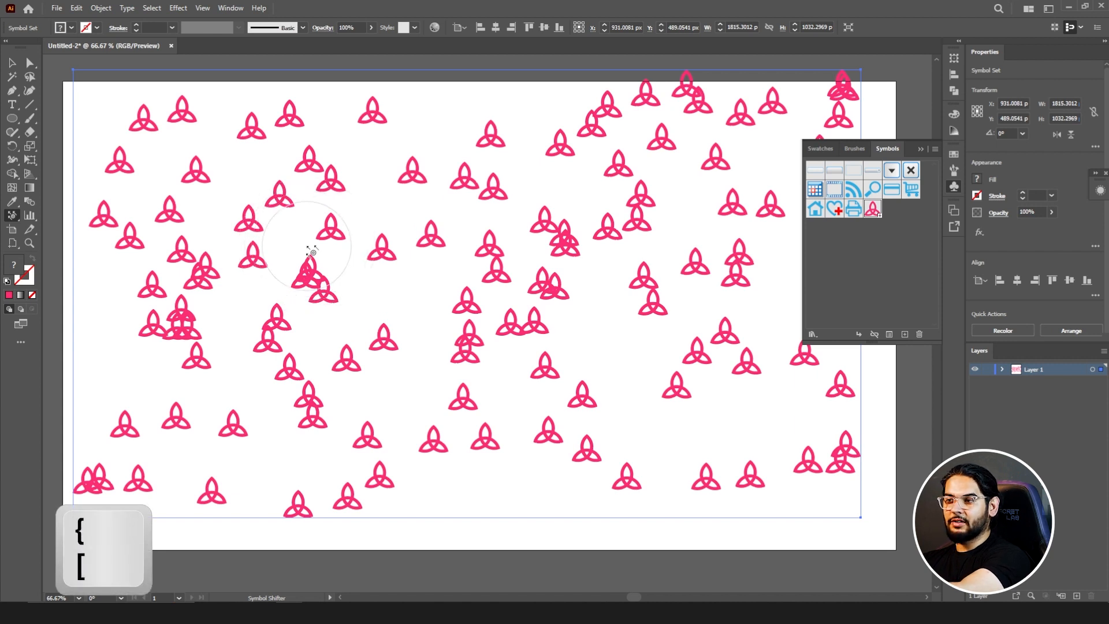
key("bracketright")
key("bracketright")
key("bracketright")
key("bracketright")
key("bracketright")
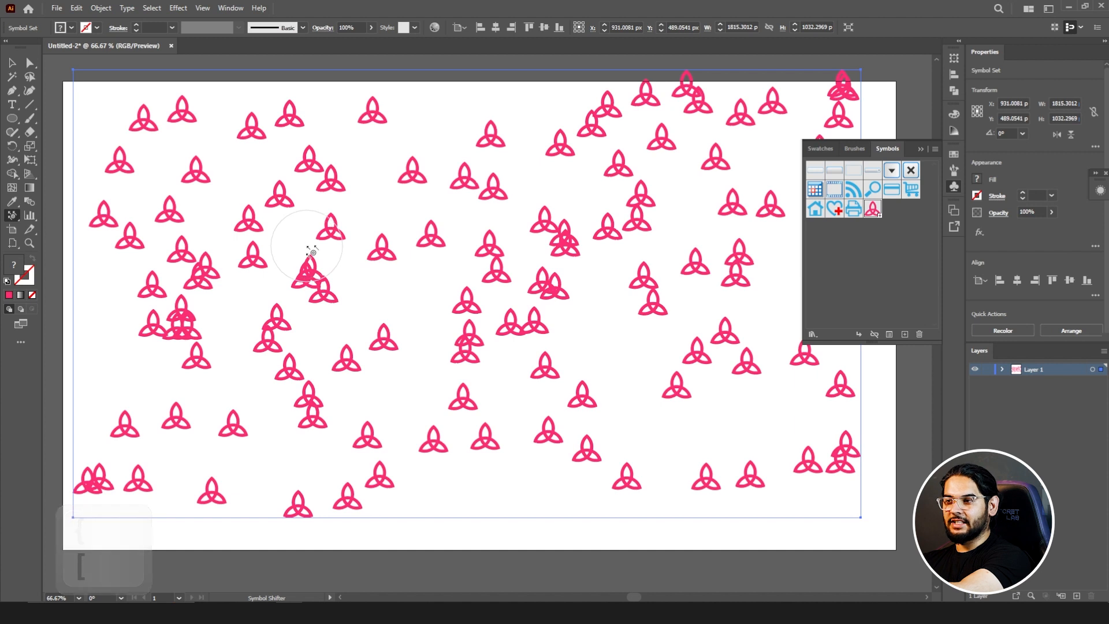
key("bracketleft")
key("bracketleft")
Step: Shift the sprayed knots around the overlapping clusters in the upper middle and centre of the artboard to new positions
mouse_move(313, 256)
left_mouse_down()
mouse_move(352, 251)
mouse_move(406, 194)
left_mouse_up()
left_click_drag(273, 251, 253, 211)
mouse_move(342, 292)
left_mouse_down()
mouse_move(444, 319)
mouse_move(397, 272)
mouse_move(408, 268)
left_mouse_up()
mouse_move(317, 278)
left_mouse_down()
mouse_move(312, 292)
mouse_move(334, 260)
mouse_move(335, 272)
mouse_move(284, 305)
left_mouse_up()
mouse_move(534, 249)
left_mouse_down()
mouse_move(592, 297)
mouse_move(602, 333)
left_mouse_up()
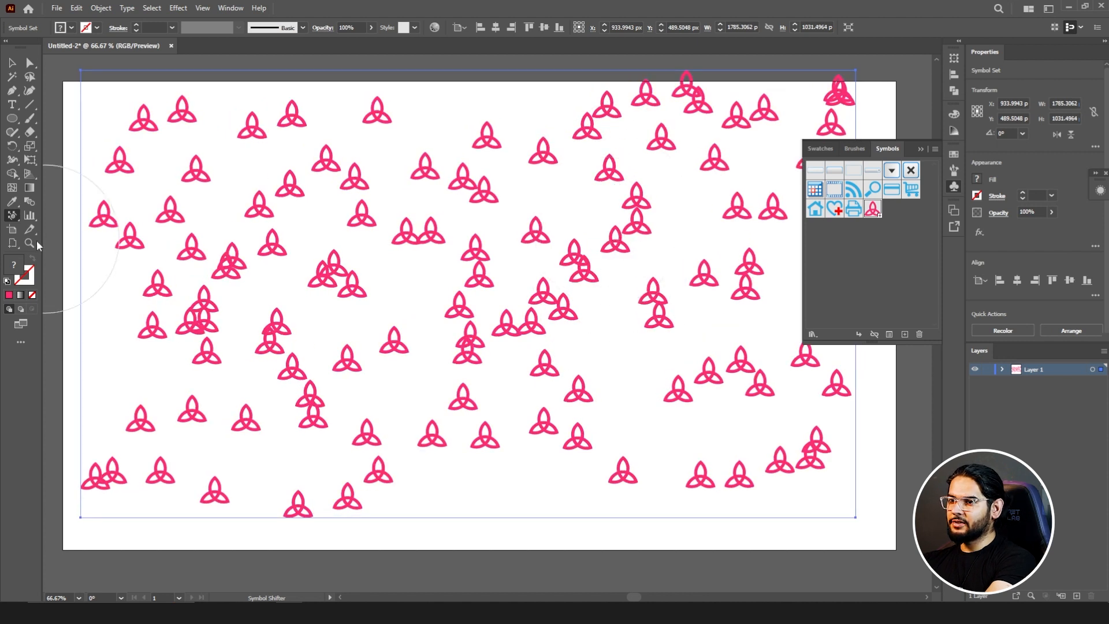
Step: Enlarge groups of knots across the symbol set with the Symbol Sizer tool, including the upper-left and right-hand clusters
left_click(13, 216)
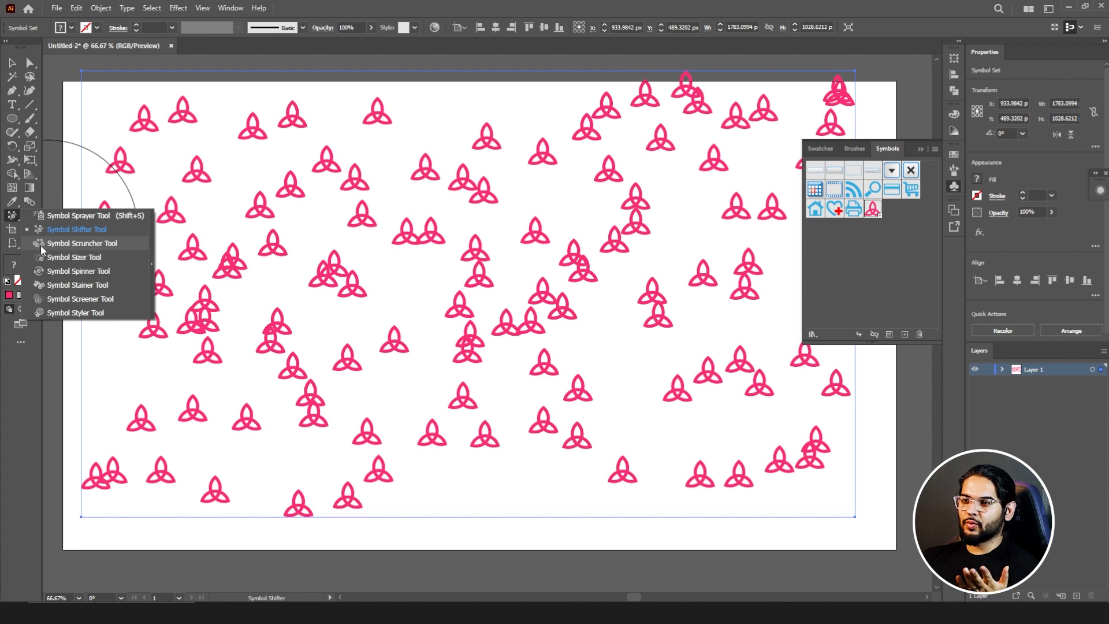
left_click(71, 258)
left_click_drag(315, 263, 352, 275)
mouse_move(431, 305)
left_mouse_down()
mouse_move(682, 359)
mouse_move(733, 402)
mouse_move(707, 193)
mouse_move(639, 138)
left_mouse_up()
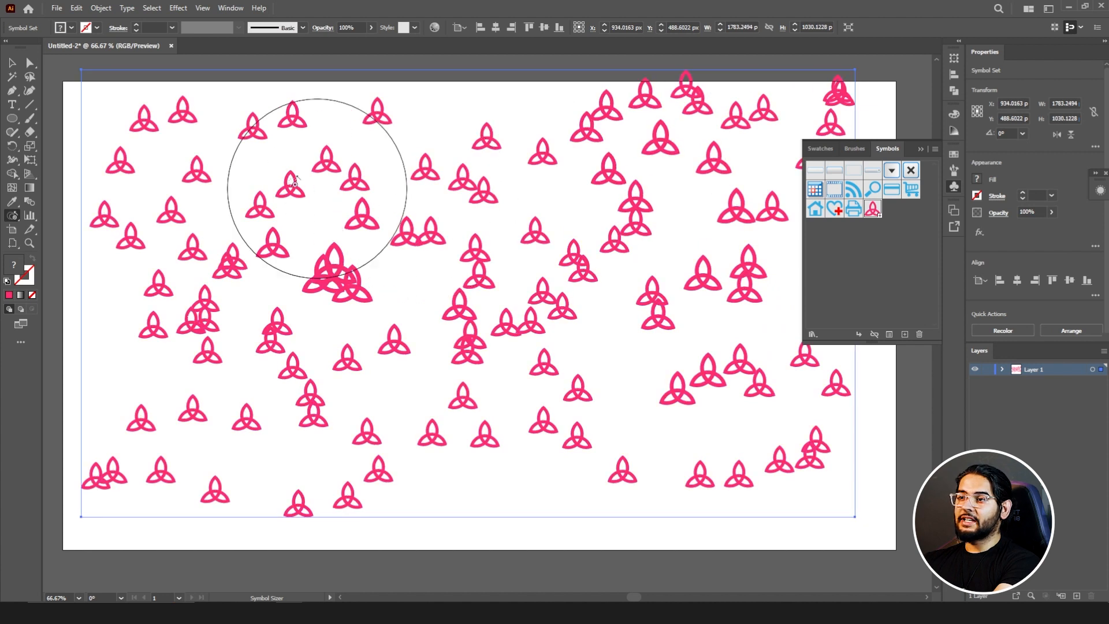
left_click_drag(169, 162, 167, 167)
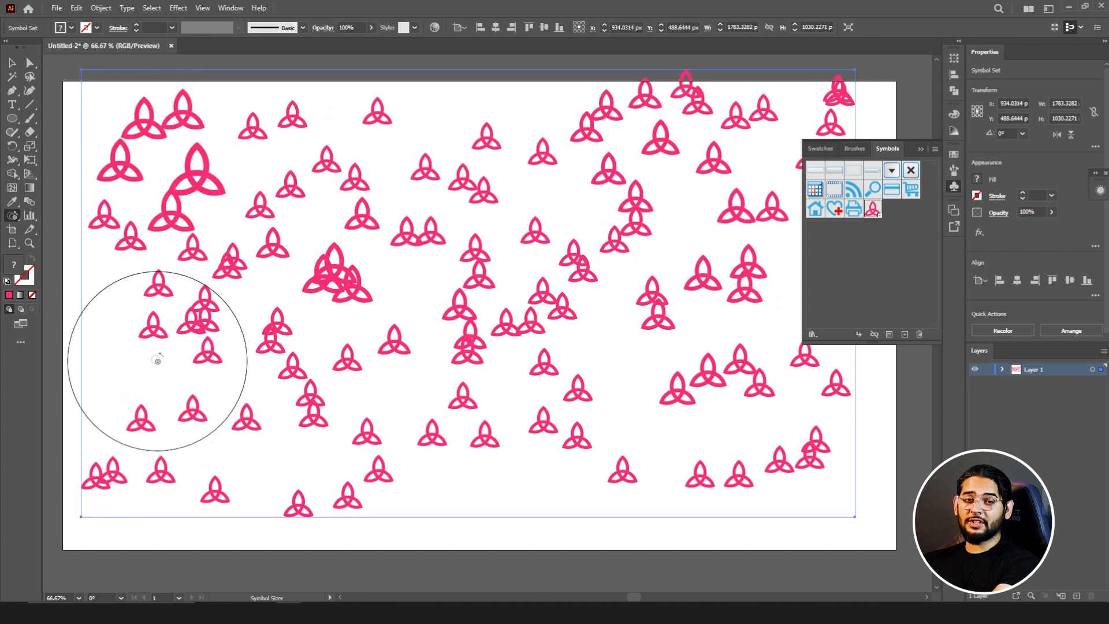
mouse_move(169, 352)
left_mouse_down()
mouse_move(341, 397)
mouse_move(647, 418)
mouse_move(704, 301)
mouse_move(716, 240)
left_mouse_up()
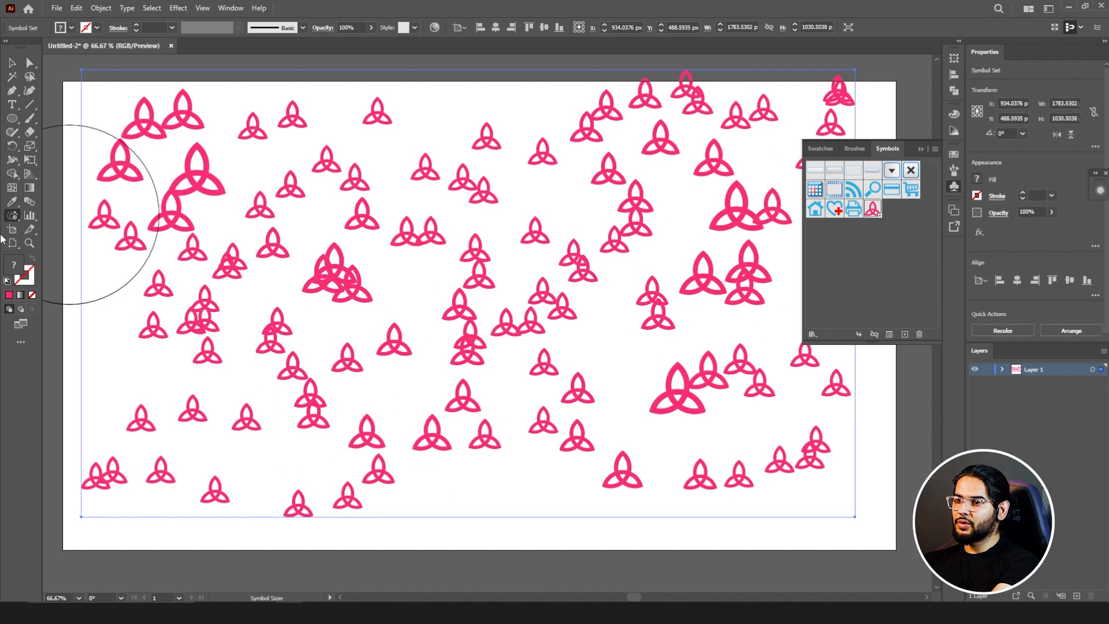
Step: Shrink groups of knots in the upper left, centre and lower left of the artboard with the Symbol Sizer tool
left_click(7, 218)
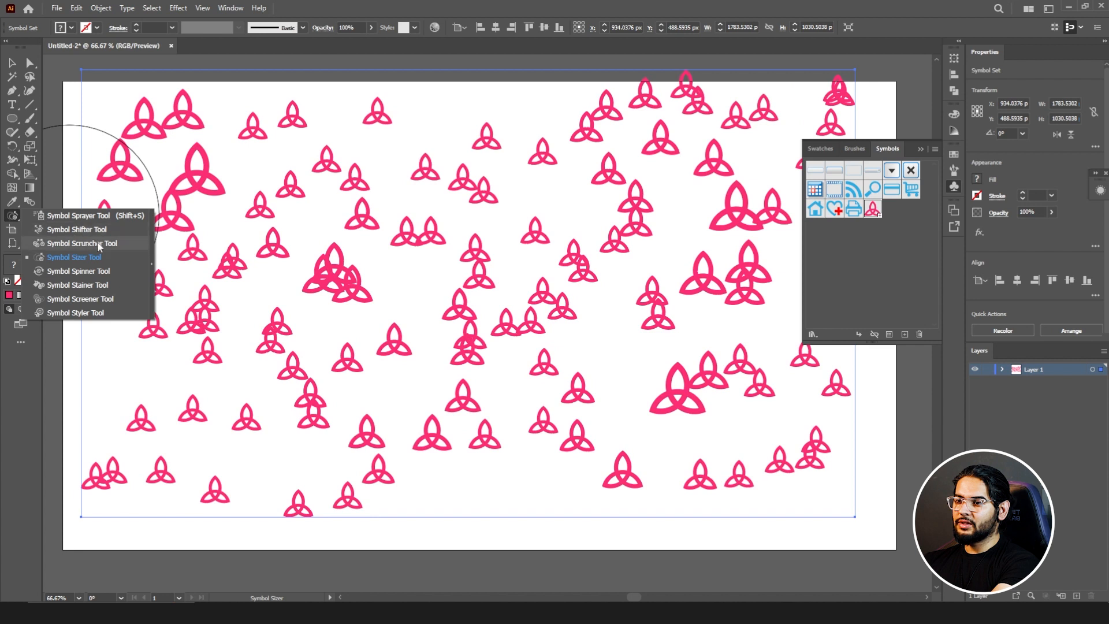
left_click(95, 271)
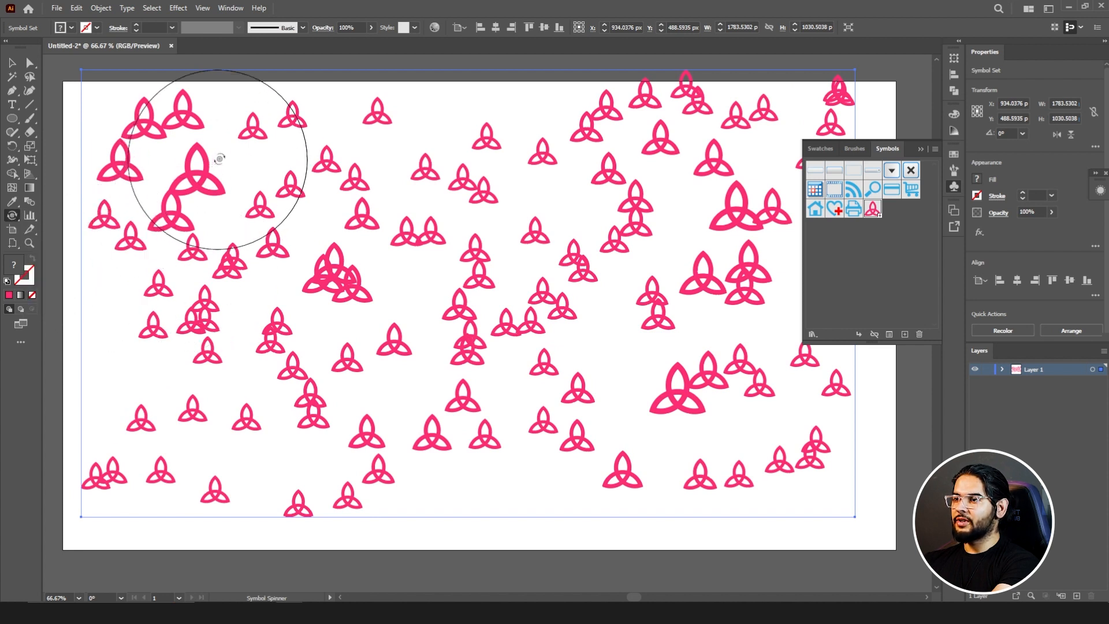
left_click(8, 219)
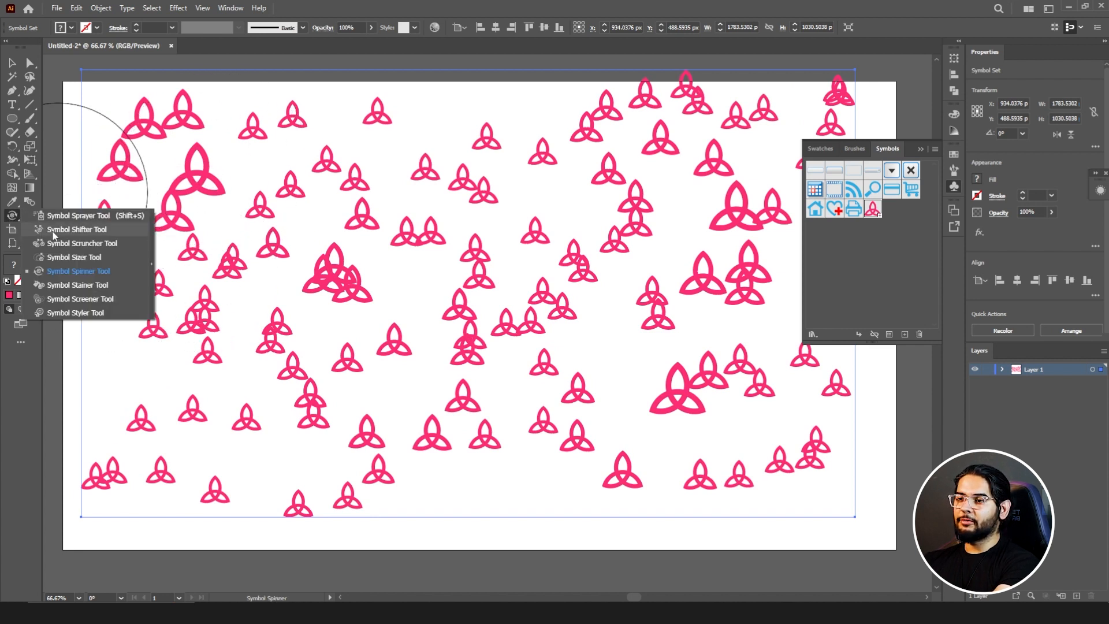
left_click(71, 255)
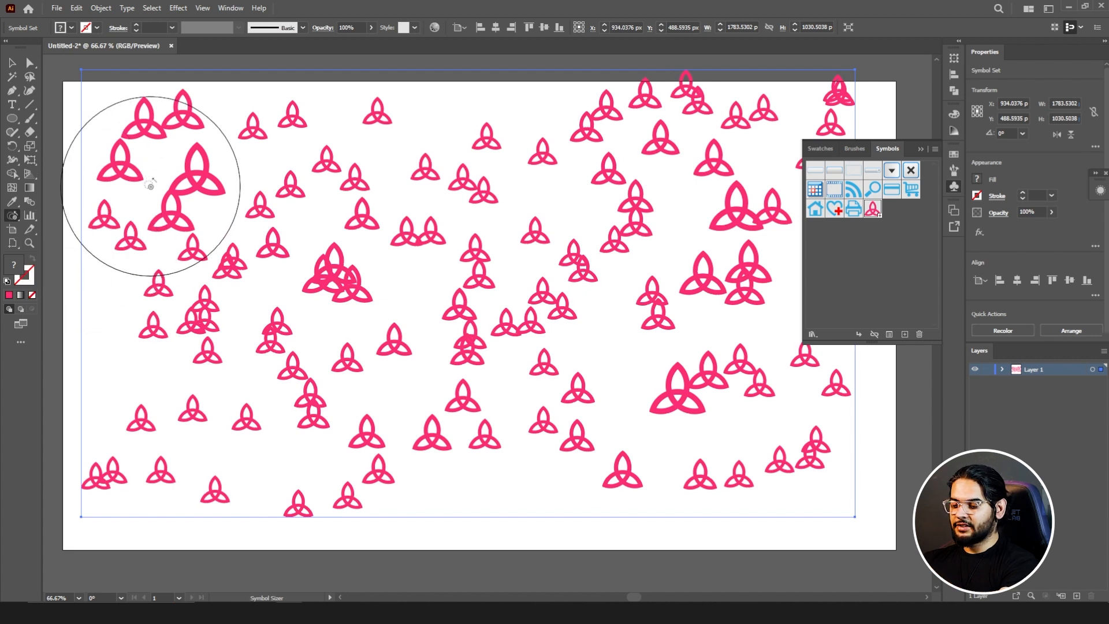
mouse_move(258, 179)
left_mouse_down()
mouse_move(334, 163)
mouse_move(480, 179)
mouse_move(583, 262)
mouse_move(581, 311)
left_mouse_up()
left_click(577, 379, "alt")
left_click(322, 454, "alt")
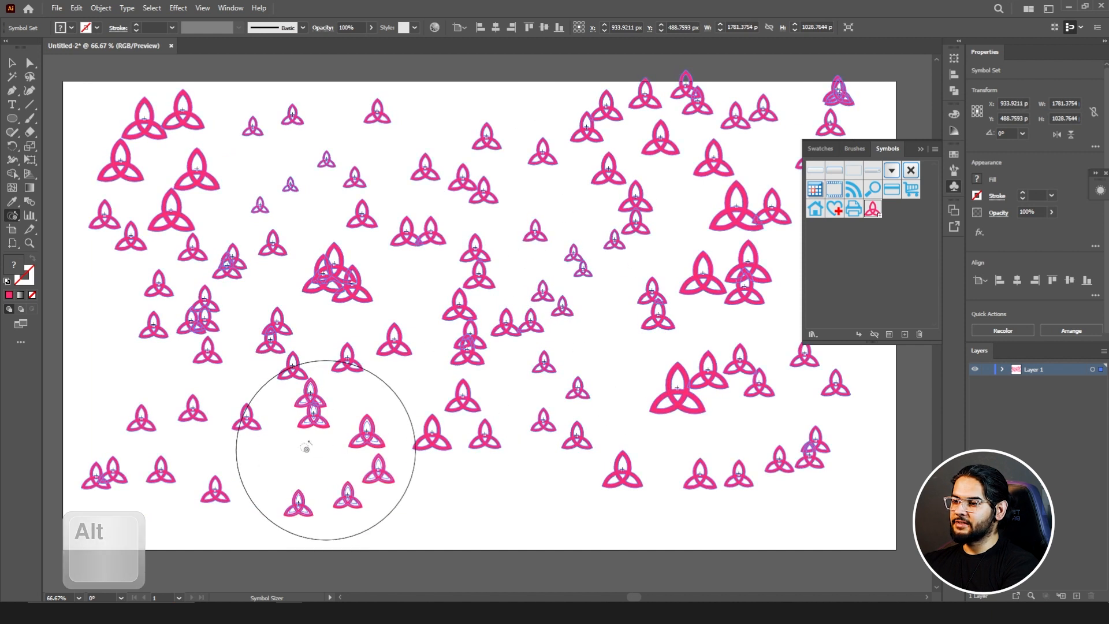
left_click(157, 445, "alt")
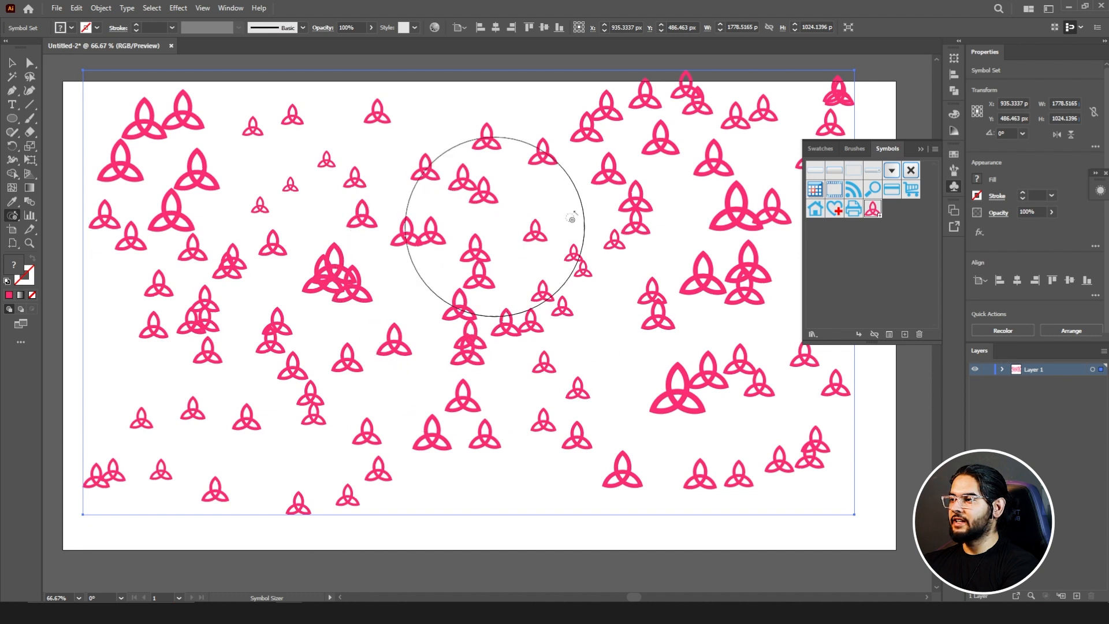
Step: Reduce the Symbol Sizer brush and shrink selected knots in the upper right, lower right and lower left of the symbol set
key("bracketleft")
key("bracketleft")
key("bracketleft")
key("bracketleft")
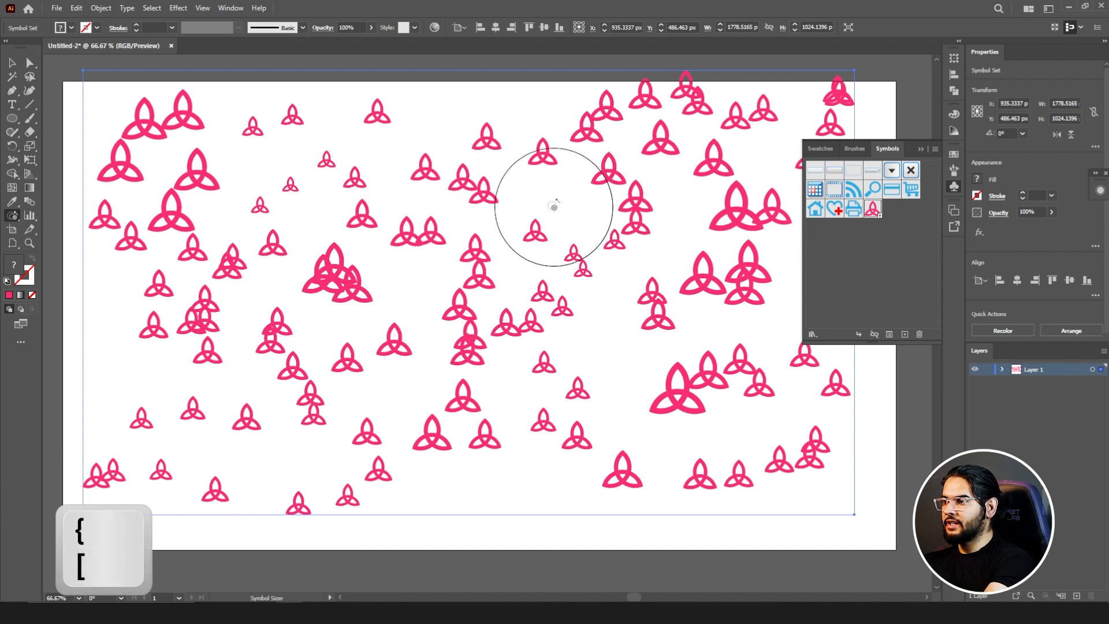
left_click_drag(631, 156, 635, 139)
left_click(607, 134, "alt")
left_click(675, 407, "alt")
left_click(781, 452, "alt")
left_click_drag(308, 468, 176, 444)
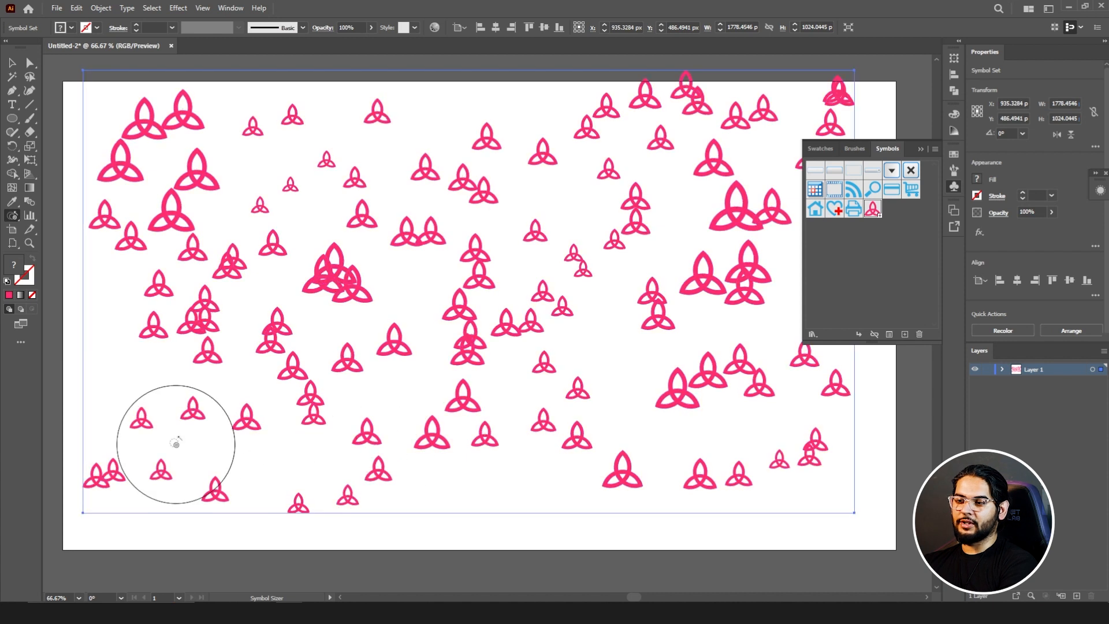
Step: Rotate knots across the left, centre and right of the symbol set with the Symbol Spinner tool
left_click(15, 221)
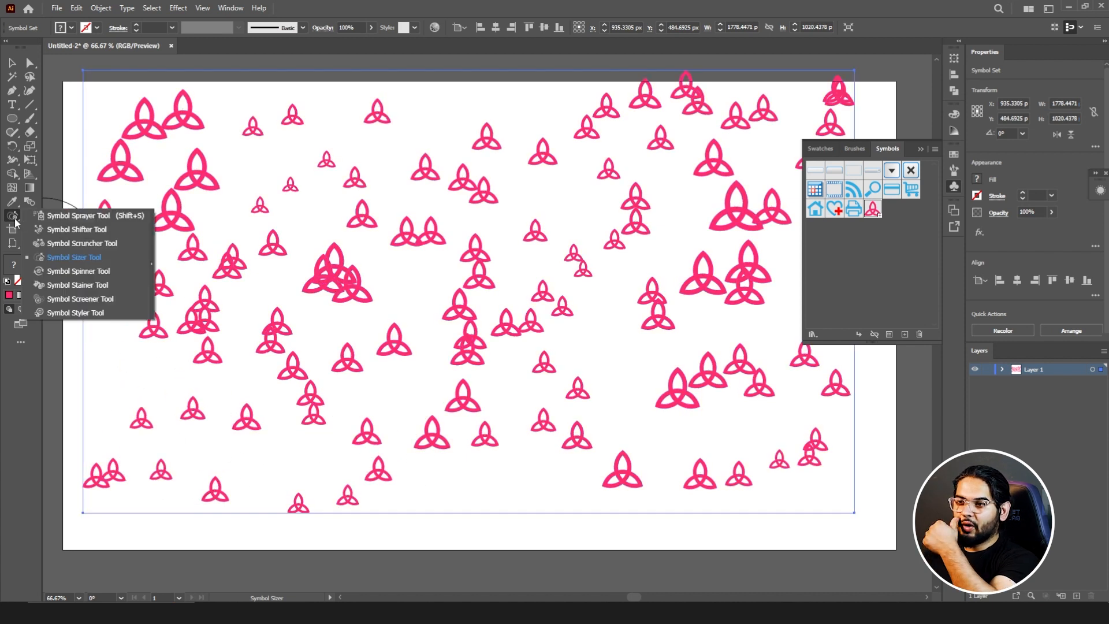
left_click(82, 269)
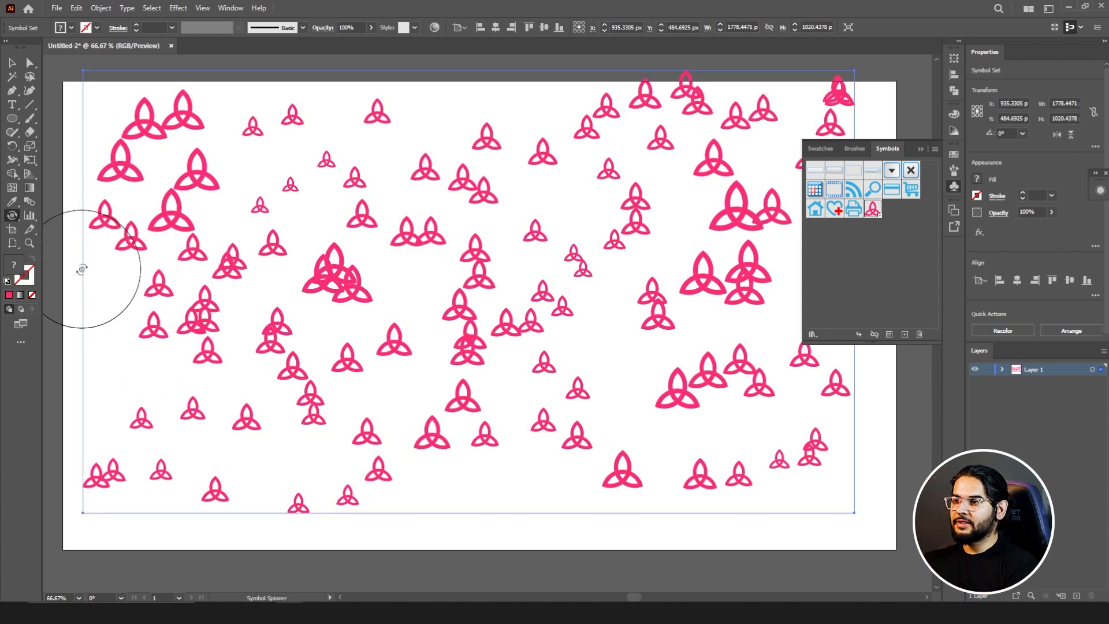
mouse_move(288, 226)
left_mouse_down()
mouse_move(290, 203)
mouse_move(382, 165)
mouse_move(639, 218)
mouse_move(685, 260)
mouse_move(230, 453)
mouse_move(143, 459)
mouse_move(198, 464)
mouse_move(183, 458)
left_mouse_up()
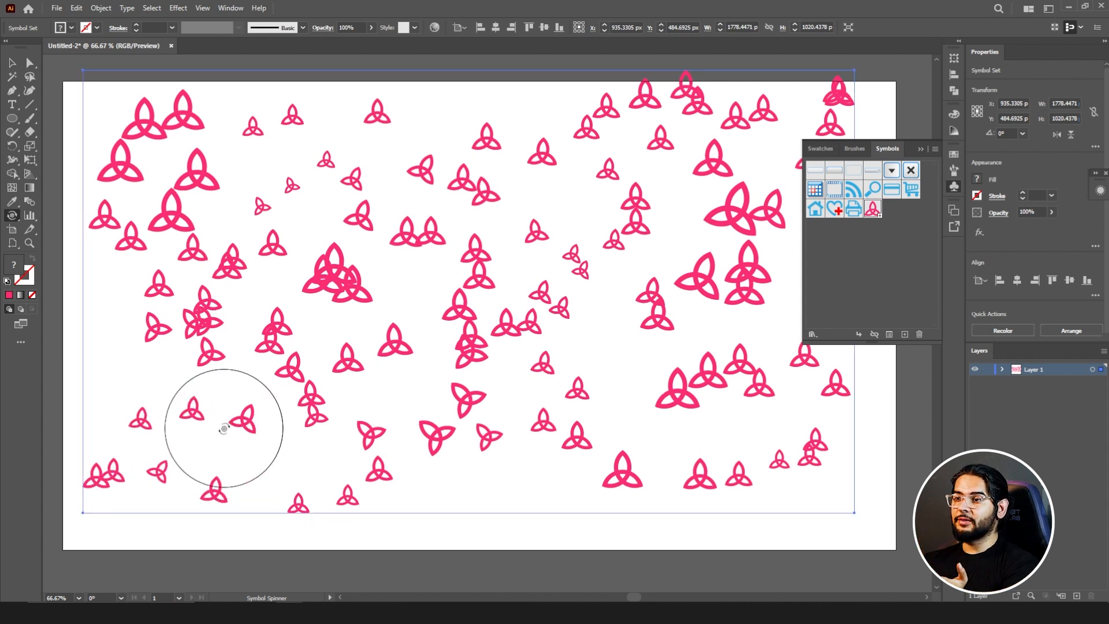
Step: Tint the knots in the upper middle of the artboard yellow with the Symbol Stainer tool
left_click(13, 216)
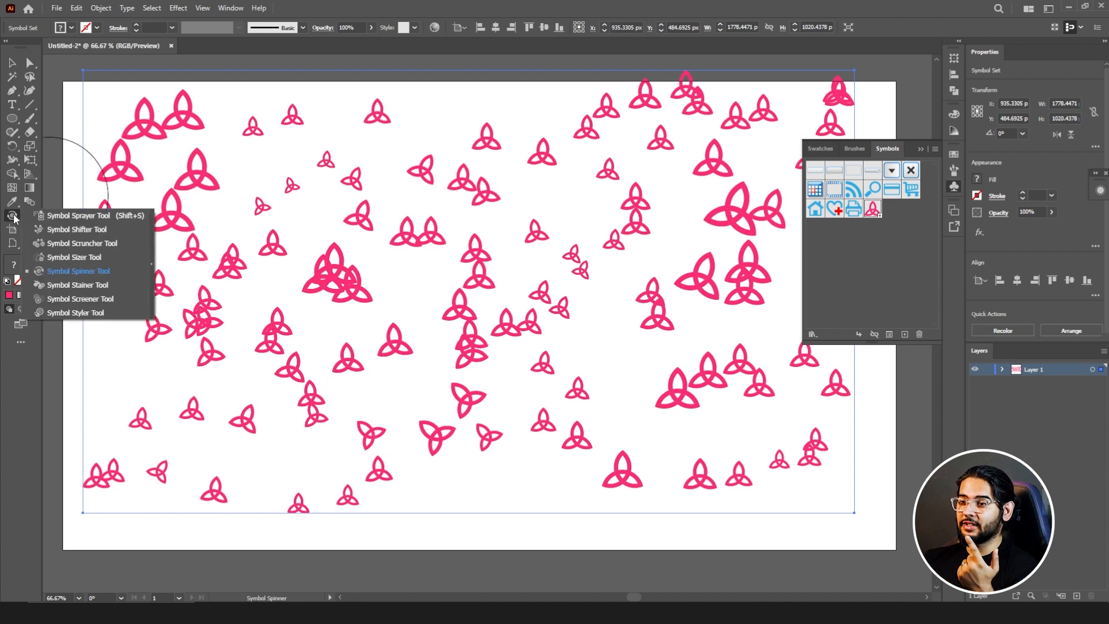
left_click(70, 293)
left_click(820, 148)
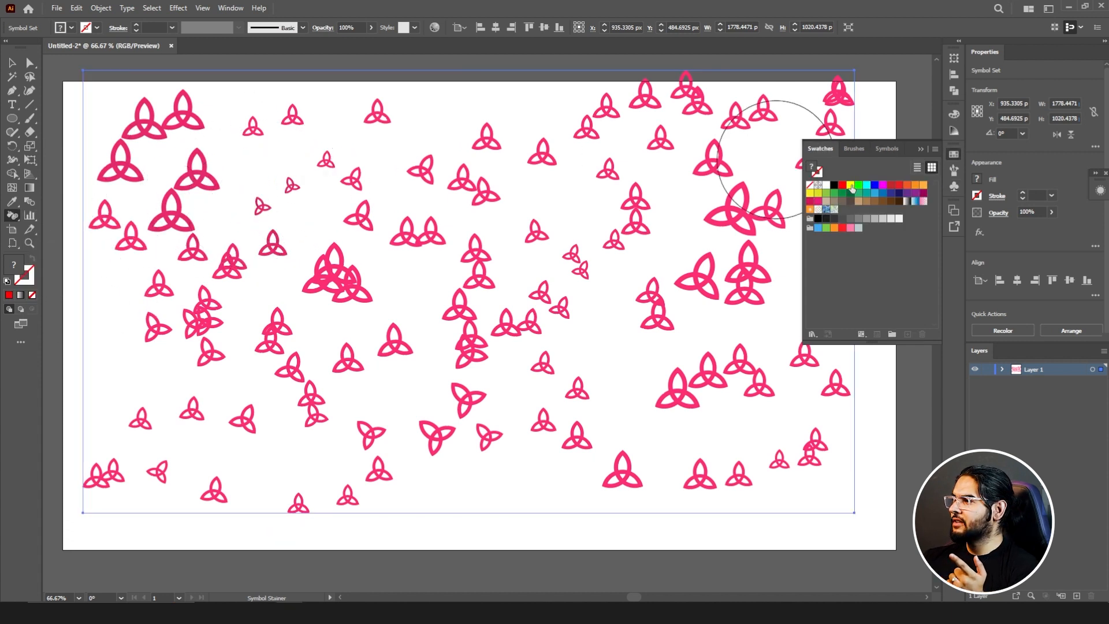
left_click(851, 188)
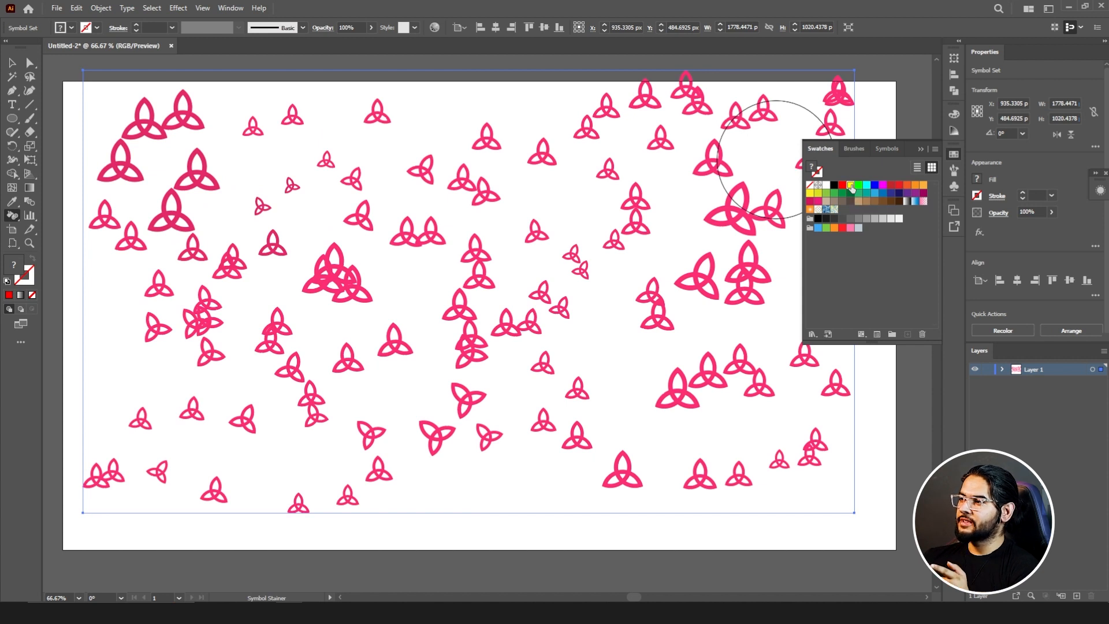
mouse_move(570, 175)
left_mouse_down()
mouse_move(522, 193)
mouse_move(516, 175)
mouse_move(478, 150)
mouse_move(448, 222)
mouse_move(442, 289)
mouse_move(459, 280)
mouse_move(456, 258)
mouse_move(565, 183)
mouse_move(547, 167)
mouse_move(504, 174)
mouse_move(482, 202)
left_mouse_up()
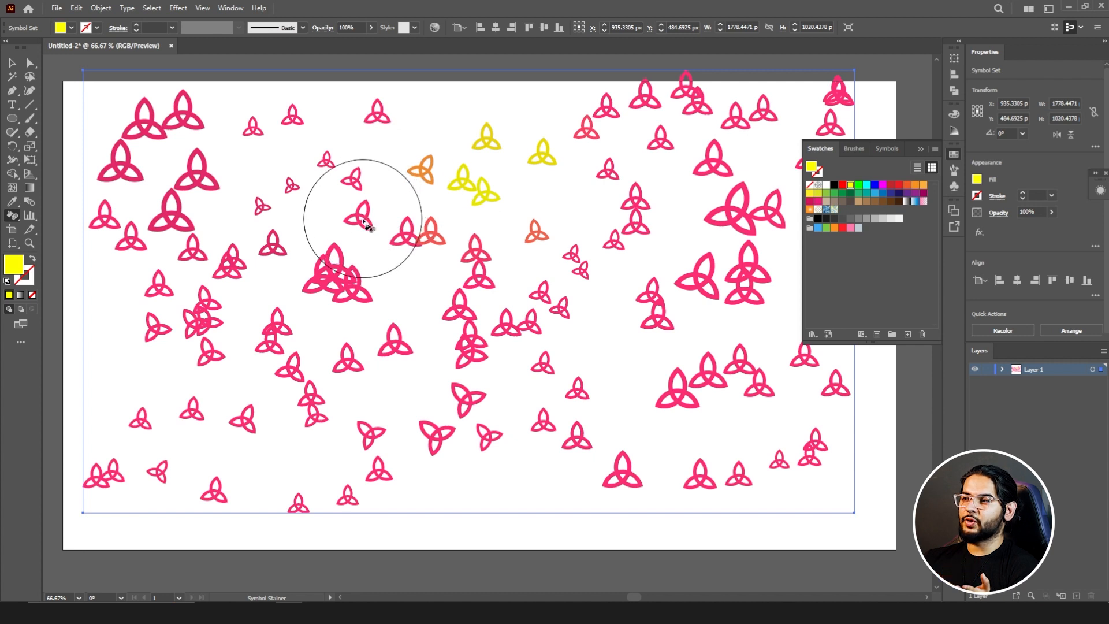
Step: Tint knots around the centre, the left-centre clusters and one large upper-right knot green with the Symbol Stainer
left_click(858, 185)
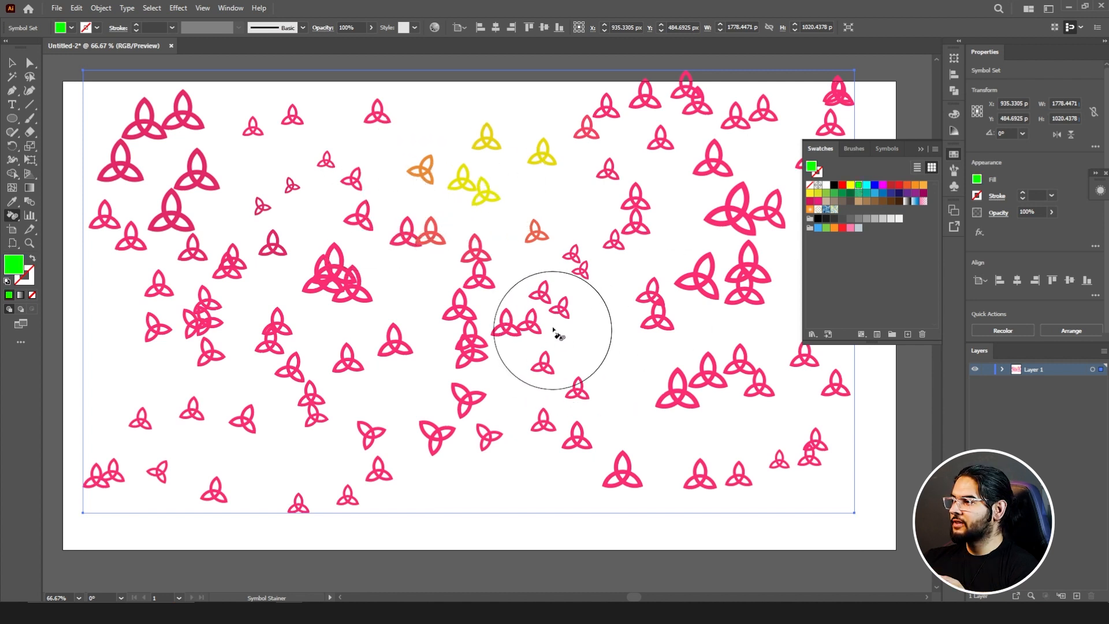
left_click_drag(549, 300, 534, 323)
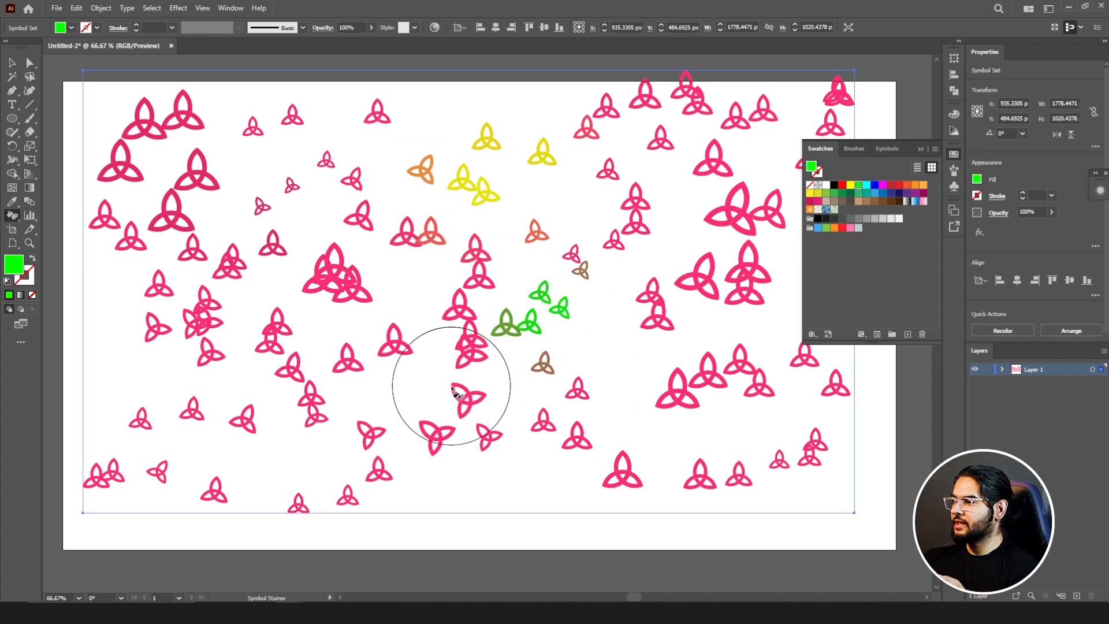
mouse_move(407, 384)
left_mouse_down()
mouse_move(187, 392)
mouse_move(265, 401)
mouse_move(246, 320)
left_mouse_up()
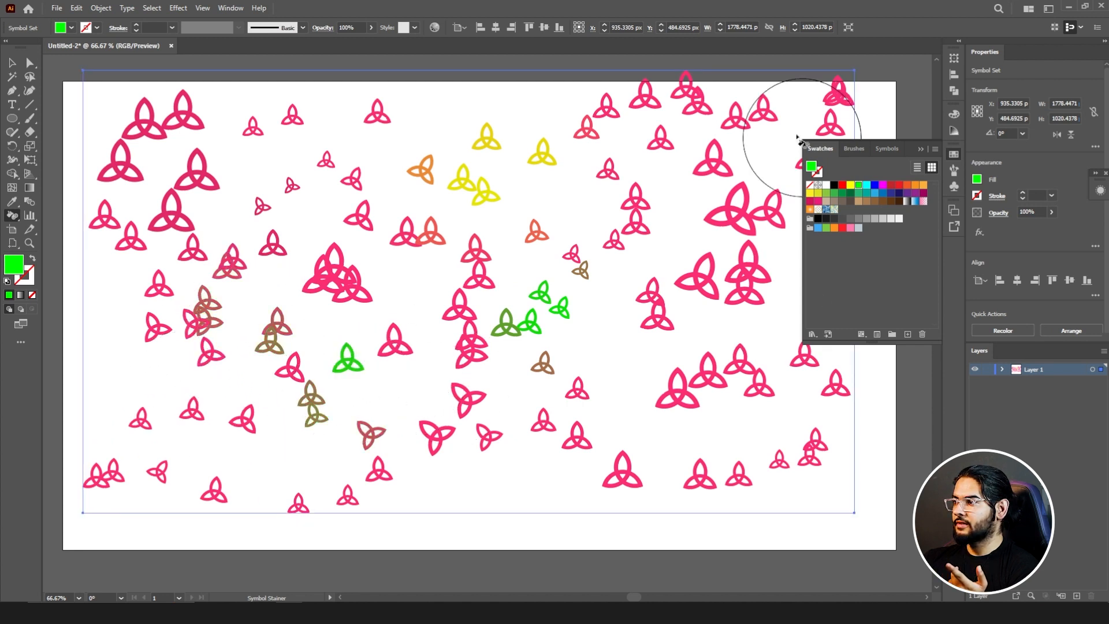
left_click_drag(712, 157, 701, 166)
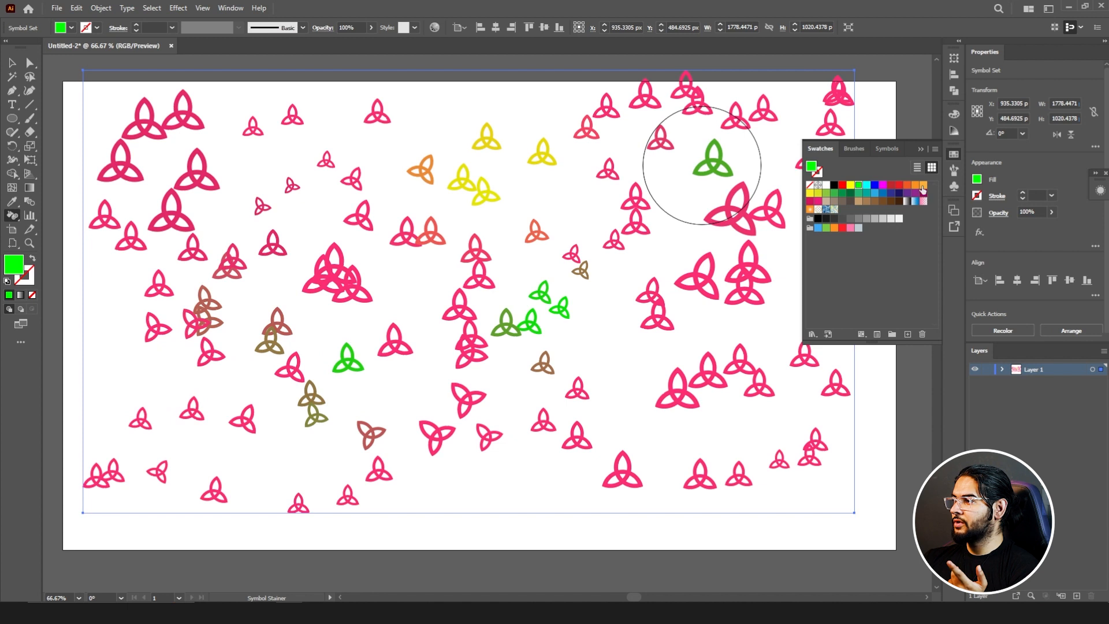
Step: Tint knots on the right side, lower right and upper left of the symbol set orange with the Symbol Stainer
left_click(917, 187)
left_click_drag(713, 248, 704, 280)
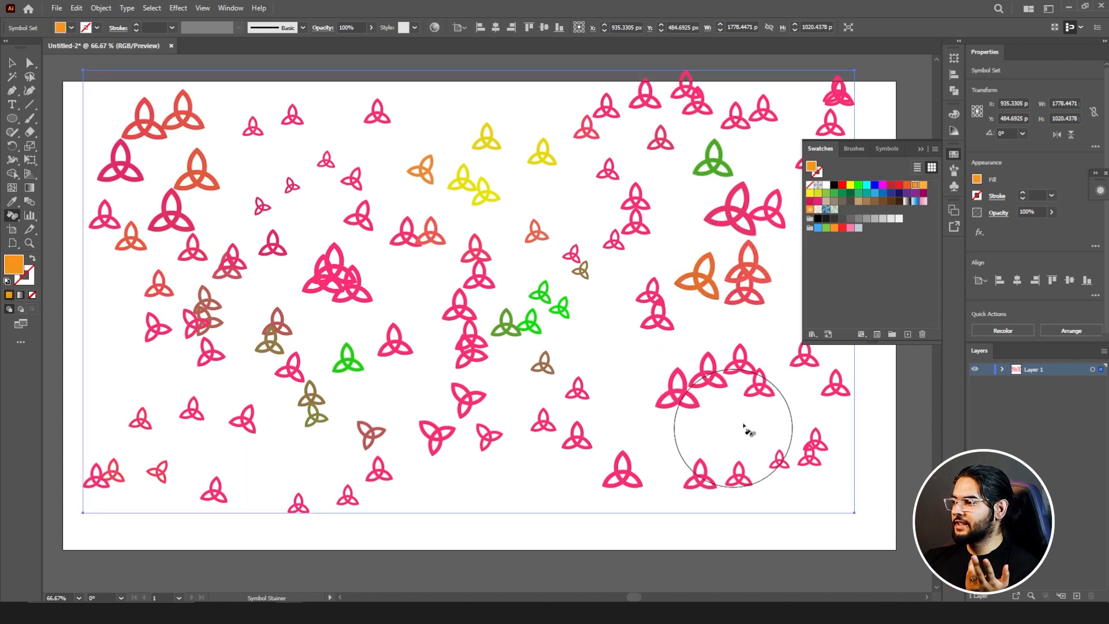
mouse_move(743, 428)
left_mouse_down()
mouse_move(761, 369)
mouse_move(751, 303)
left_mouse_up()
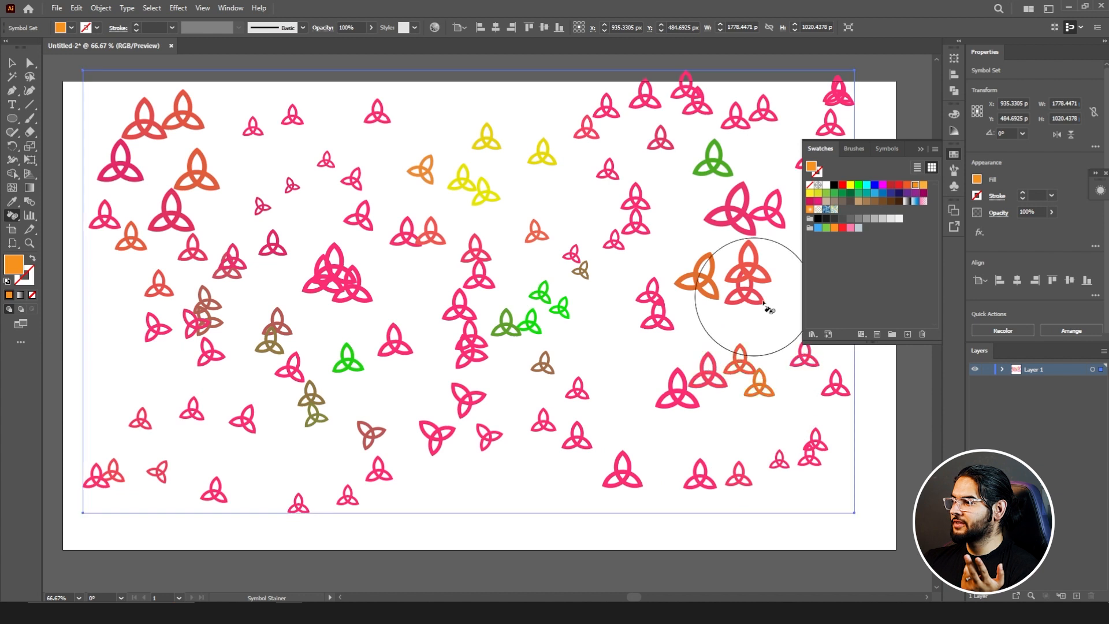
Step: Fade groups of knots across the left, centre and right of the artboard with the Symbol Screener tool
left_click(18, 217)
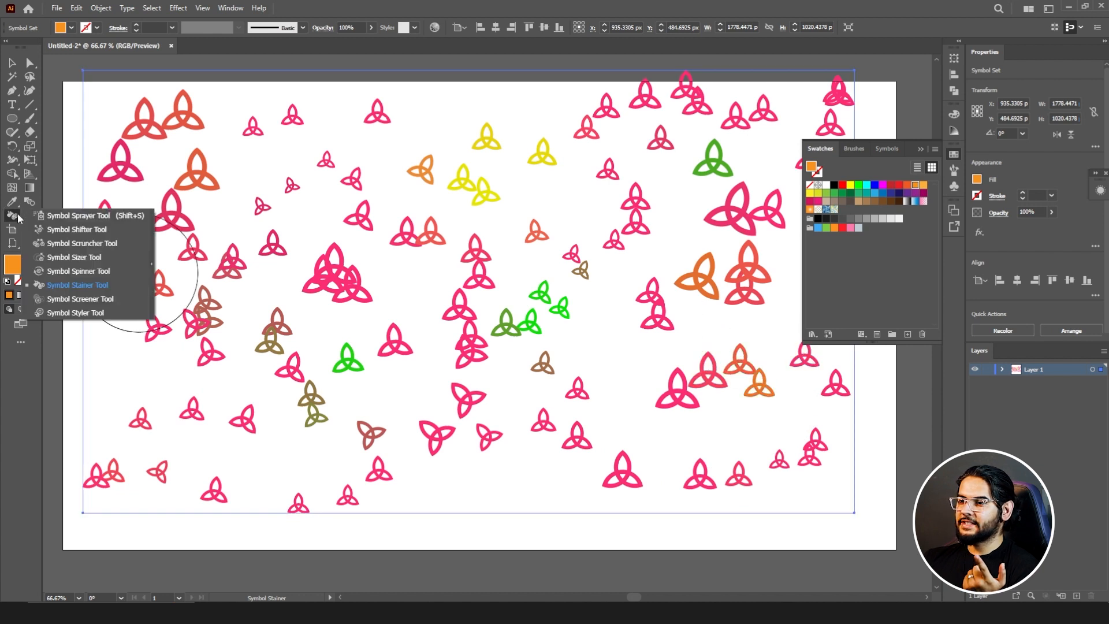
left_click(71, 298)
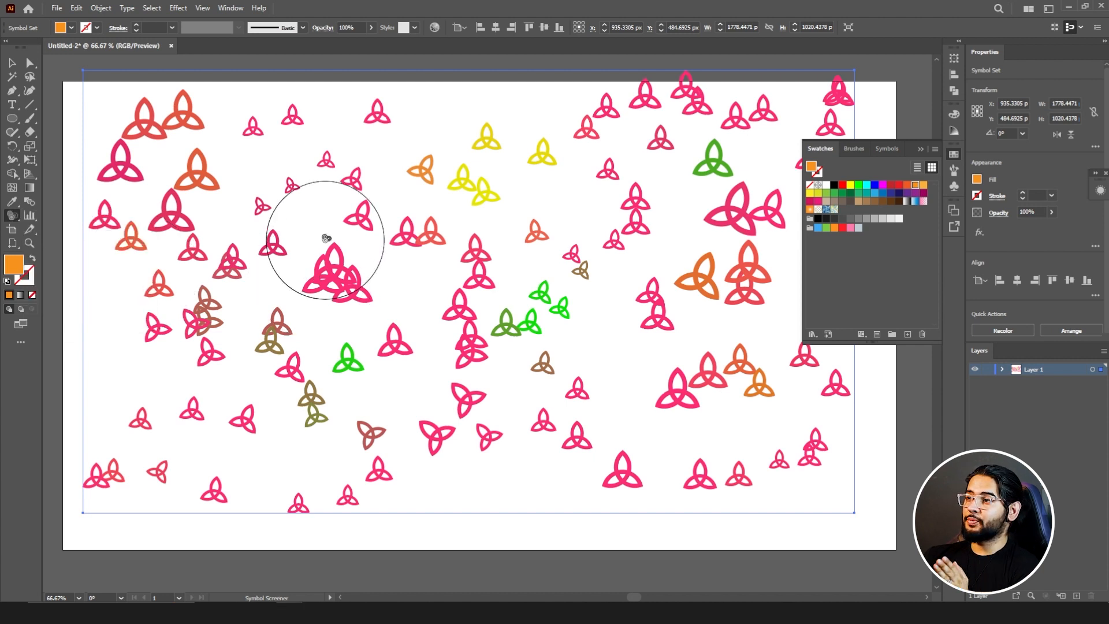
mouse_move(327, 232)
left_mouse_down()
mouse_move(296, 144)
mouse_move(276, 237)
mouse_move(317, 153)
mouse_move(371, 134)
mouse_move(325, 310)
left_mouse_up()
mouse_move(147, 282)
left_mouse_down()
mouse_move(250, 389)
mouse_move(266, 339)
mouse_move(198, 317)
mouse_move(195, 301)
mouse_move(163, 283)
left_mouse_up()
left_click(161, 282)
left_click(268, 164)
left_click(292, 138)
left_click(292, 136)
left_click(296, 150)
mouse_move(295, 150)
left_mouse_down()
mouse_move(472, 145)
mouse_move(624, 166)
mouse_move(628, 188)
mouse_move(681, 115)
mouse_move(820, 106)
left_mouse_up()
left_click(833, 87)
left_click(748, 258)
mouse_move(645, 366)
left_mouse_down()
mouse_move(777, 391)
mouse_move(729, 479)
mouse_move(802, 438)
mouse_move(797, 471)
mouse_move(539, 493)
mouse_move(549, 423)
mouse_move(592, 442)
mouse_move(613, 483)
mouse_move(442, 438)
mouse_move(498, 256)
mouse_move(504, 308)
mouse_move(703, 305)
left_mouse_up()
mouse_move(412, 270)
left_mouse_down()
mouse_move(328, 280)
mouse_move(470, 193)
mouse_move(477, 139)
mouse_move(491, 159)
left_mouse_up()
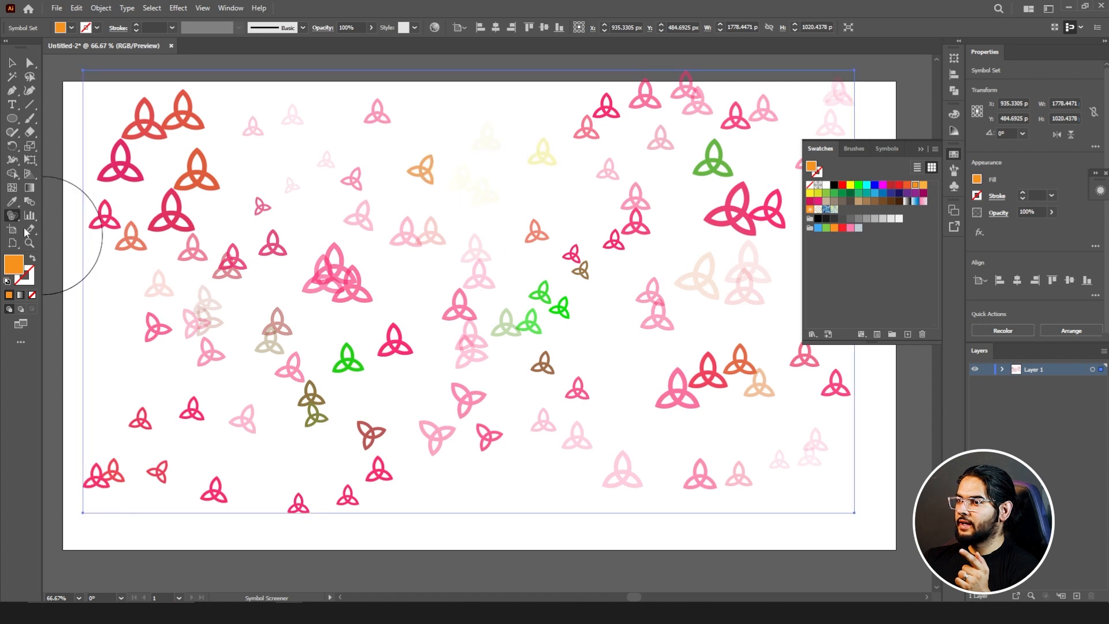
Step: Apply the teal textured graphic style to the large overlapping left-centre cluster and the green centre knots with the Symbol Styler tool
left_click(12, 218)
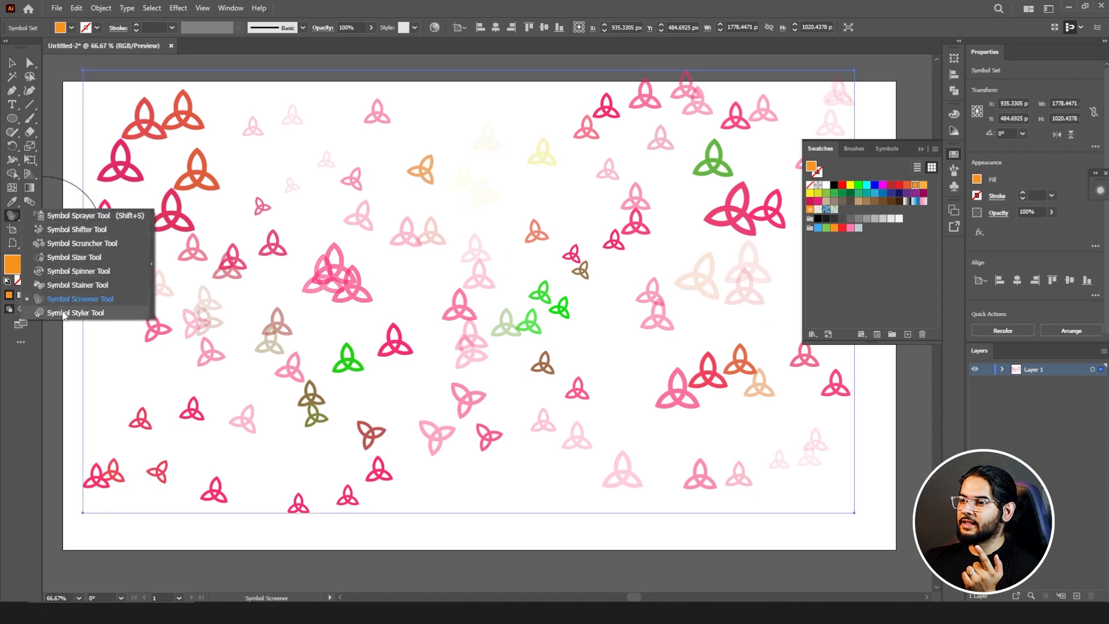
left_click(75, 312)
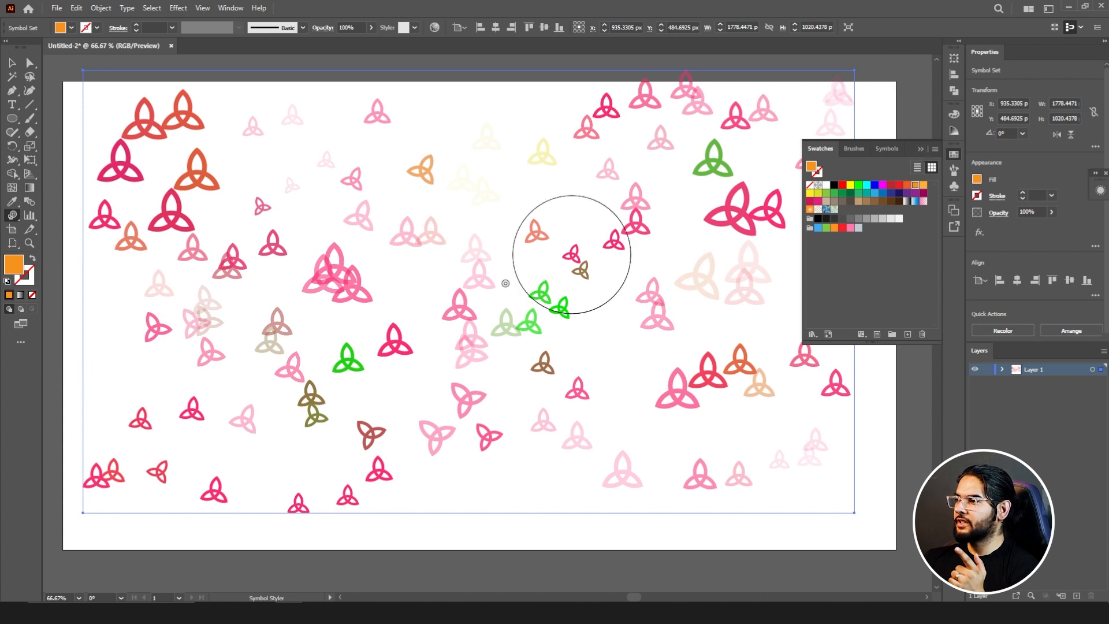
left_click(419, 306)
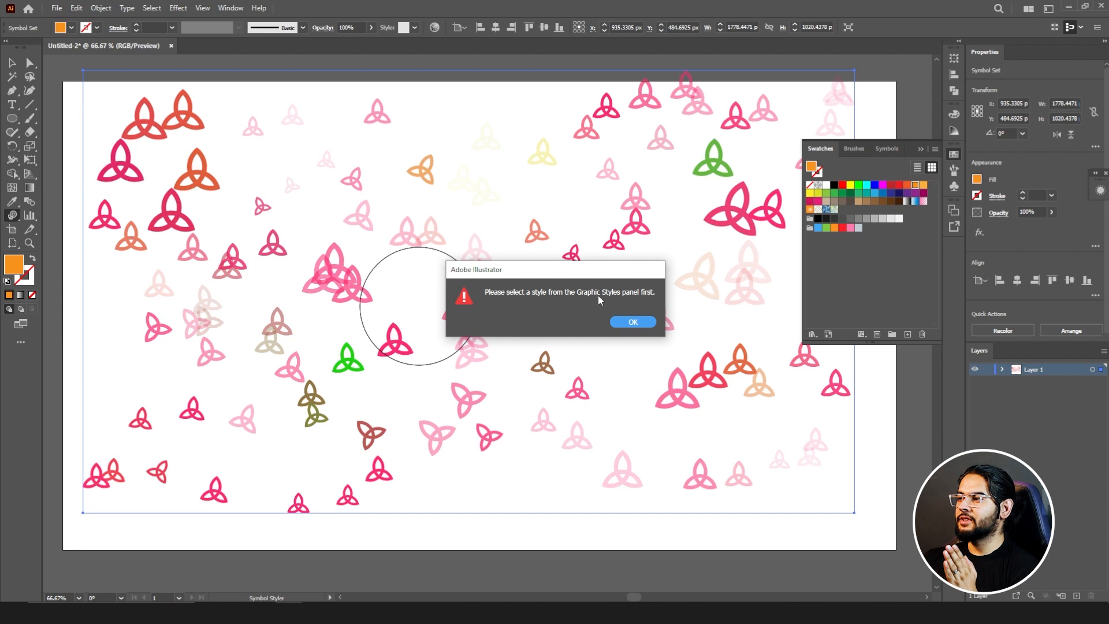
left_click(636, 322)
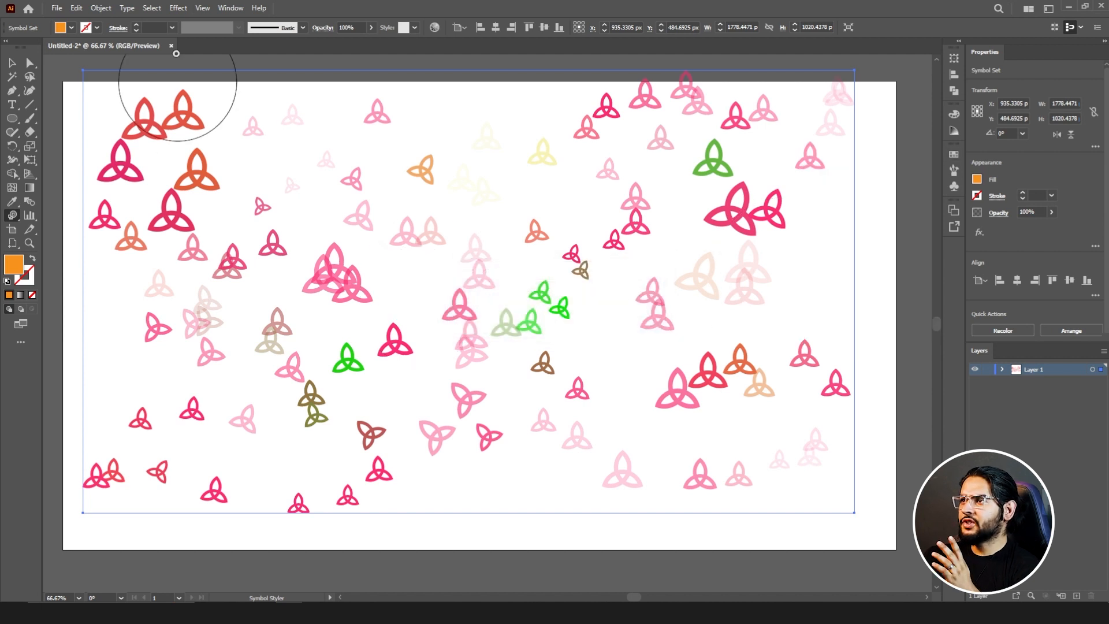
left_click(232, 8)
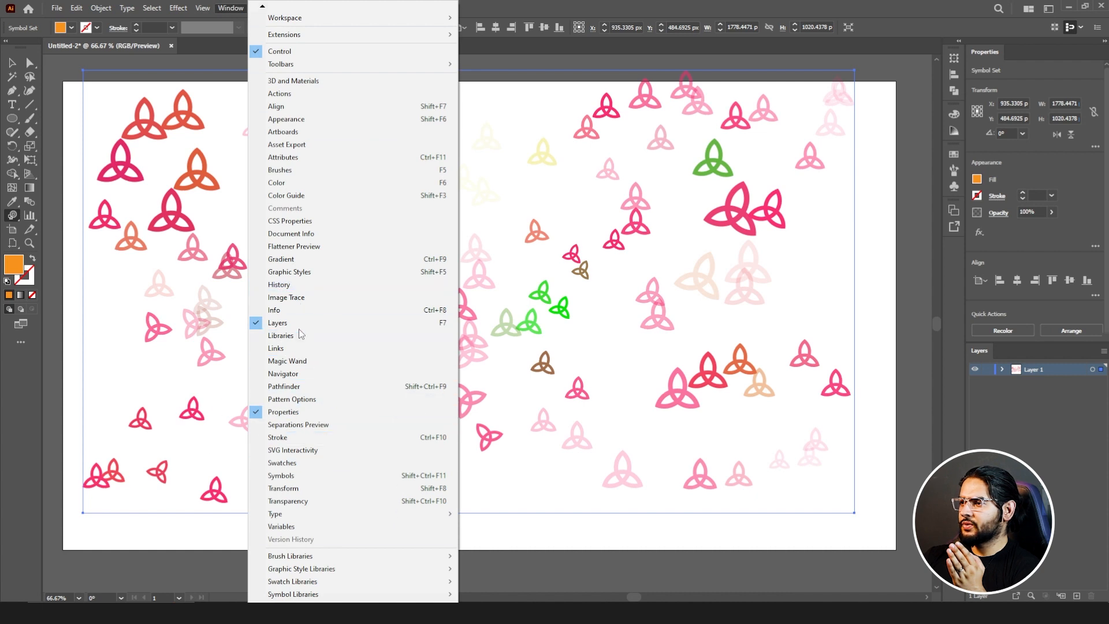
left_click(296, 275)
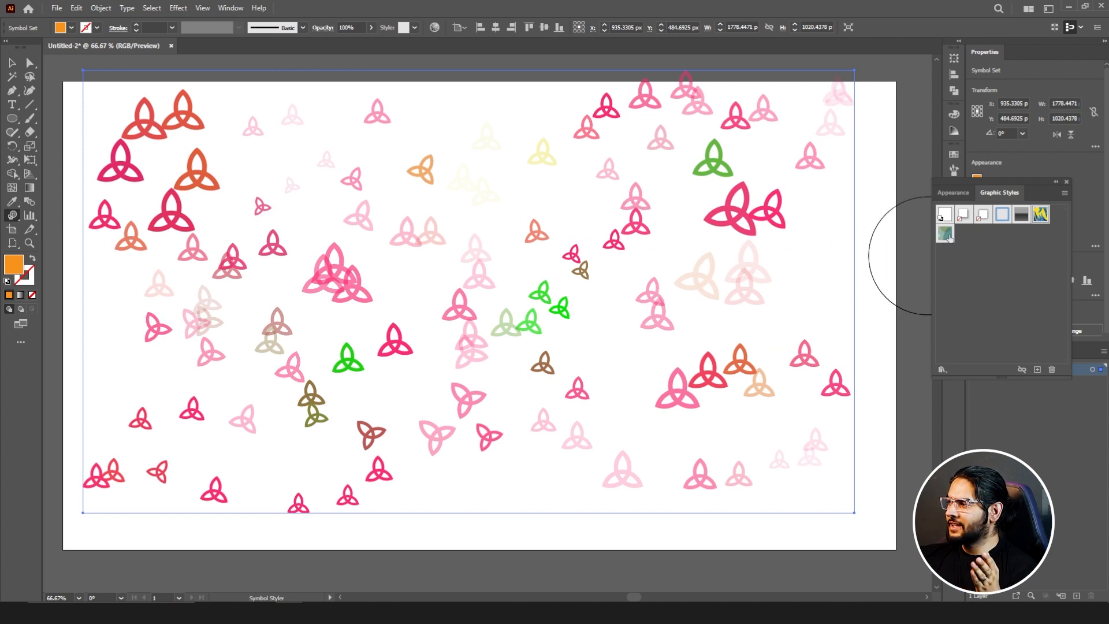
left_click(519, 317)
left_click(350, 279)
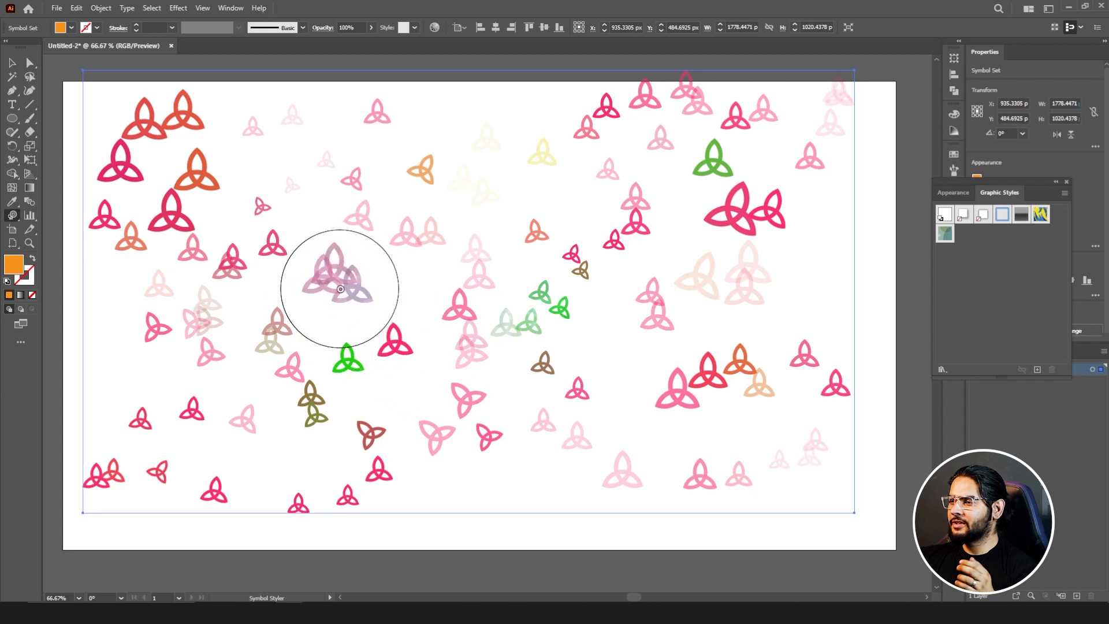
Step: Apply the same teal graphic style to the large knots in the artboard's upper-left corner
scroll(352, 265, "up", 4)
scroll(350, 283, "down", 2)
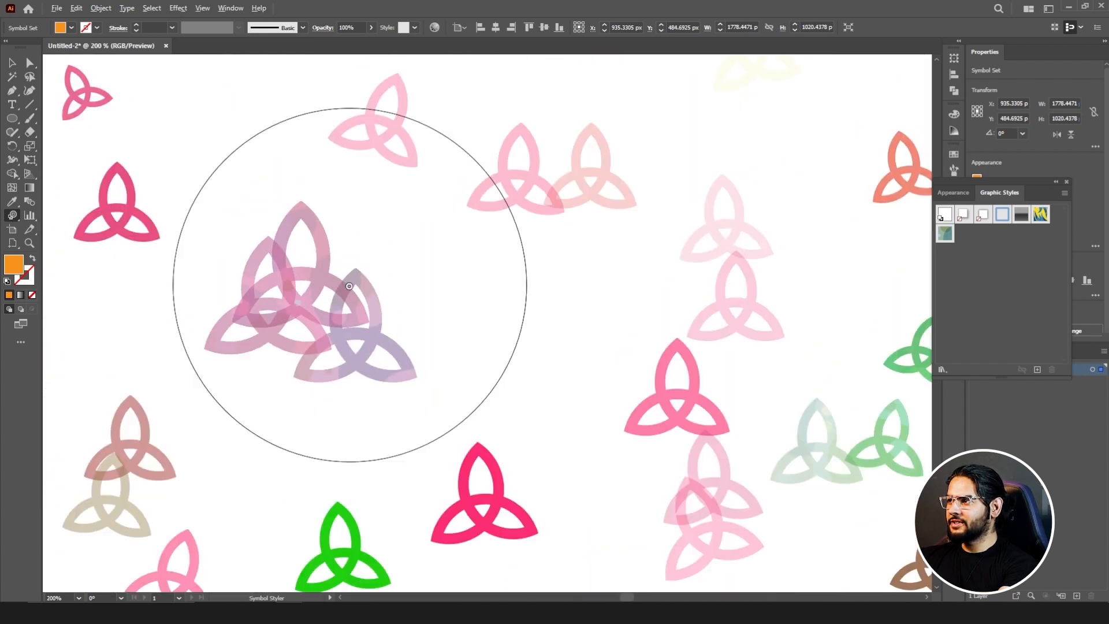
key("space")
left_click_drag(323, 252, 786, 374)
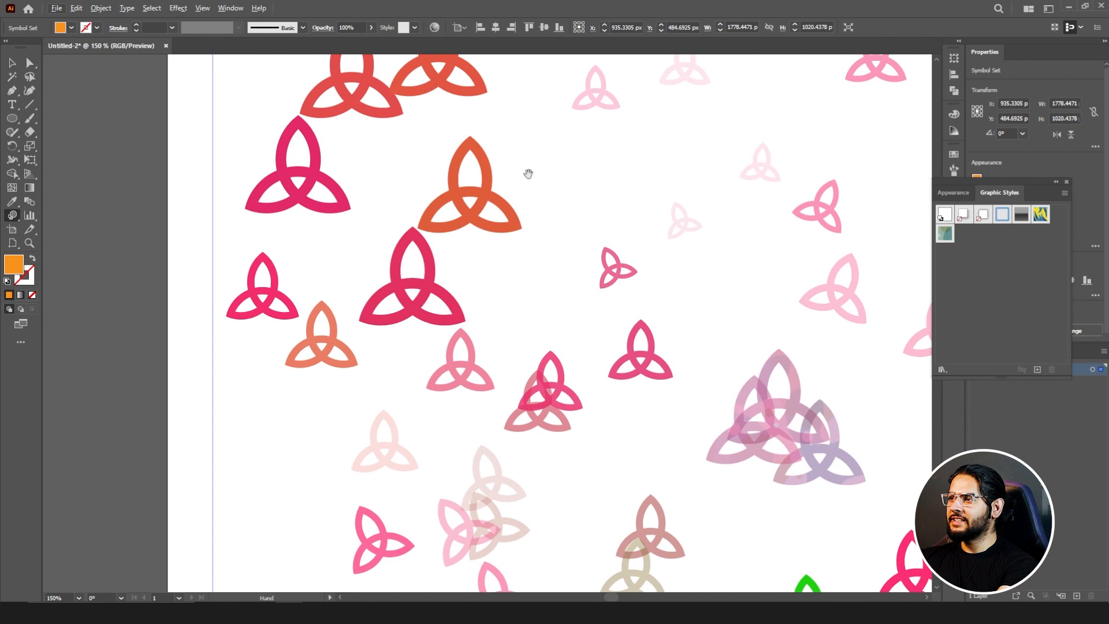
left_click_drag(527, 173, 554, 331)
scroll(451, 277, "up", 2)
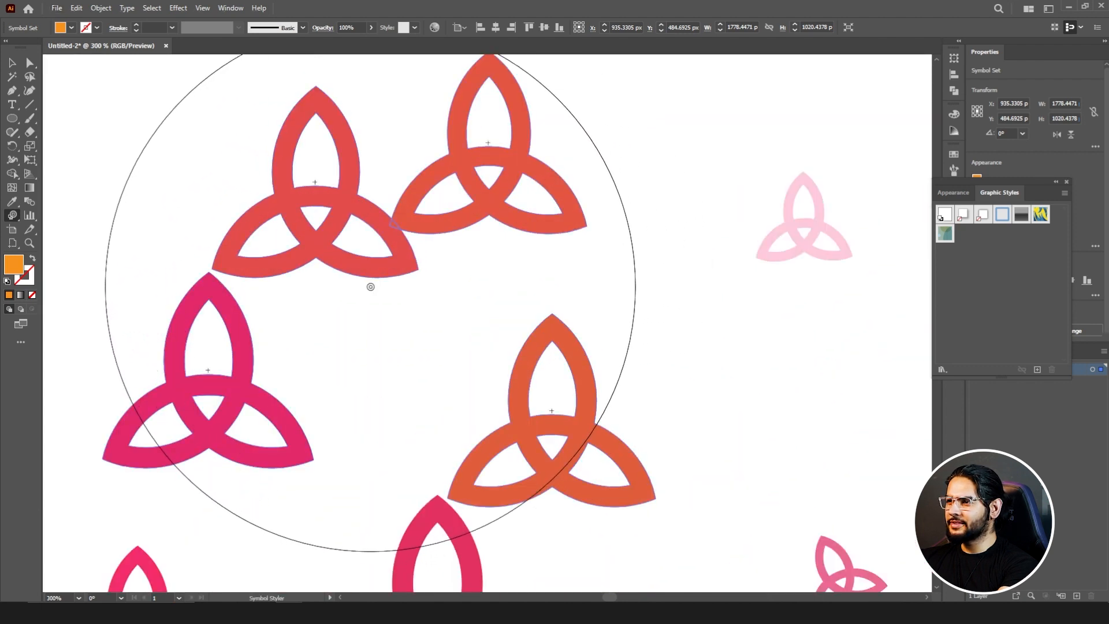
left_click(369, 290)
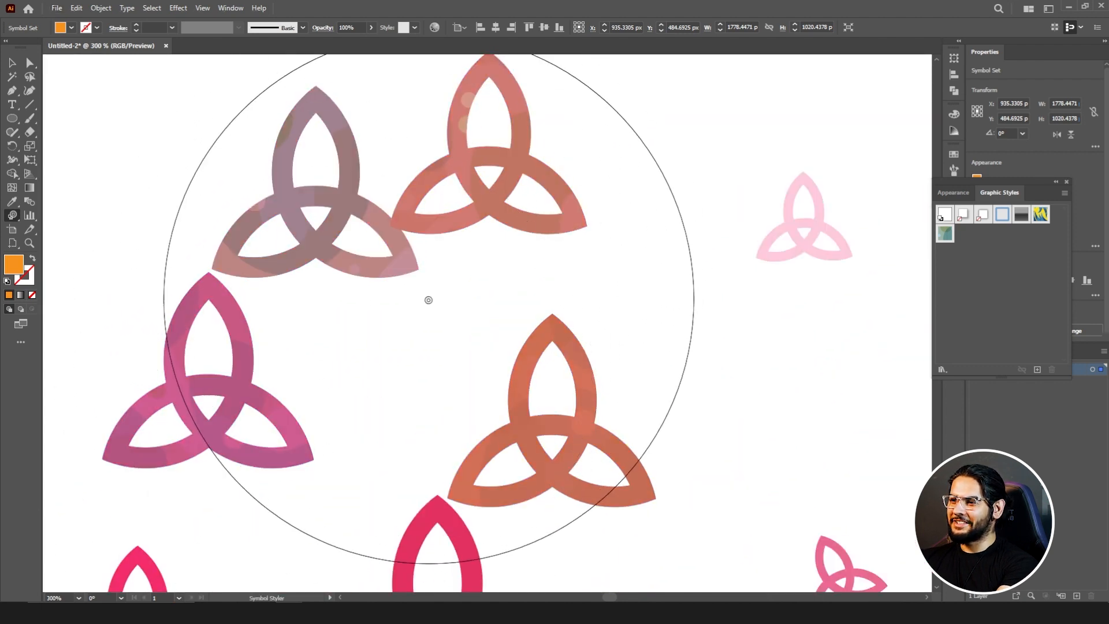
Step: Style further knots below the upper-left group and in the upper middle with the Symbol Styler tool
scroll(443, 274, "down", 4)
scroll(453, 384, "up", 3)
left_click(494, 467)
mouse_move(554, 421)
left_mouse_down()
mouse_move(471, 342)
mouse_move(429, 262)
left_mouse_up()
left_click(12, 215)
left_click(81, 312)
scroll(570, 260, "down", 2)
scroll(683, 213, "right", 2)
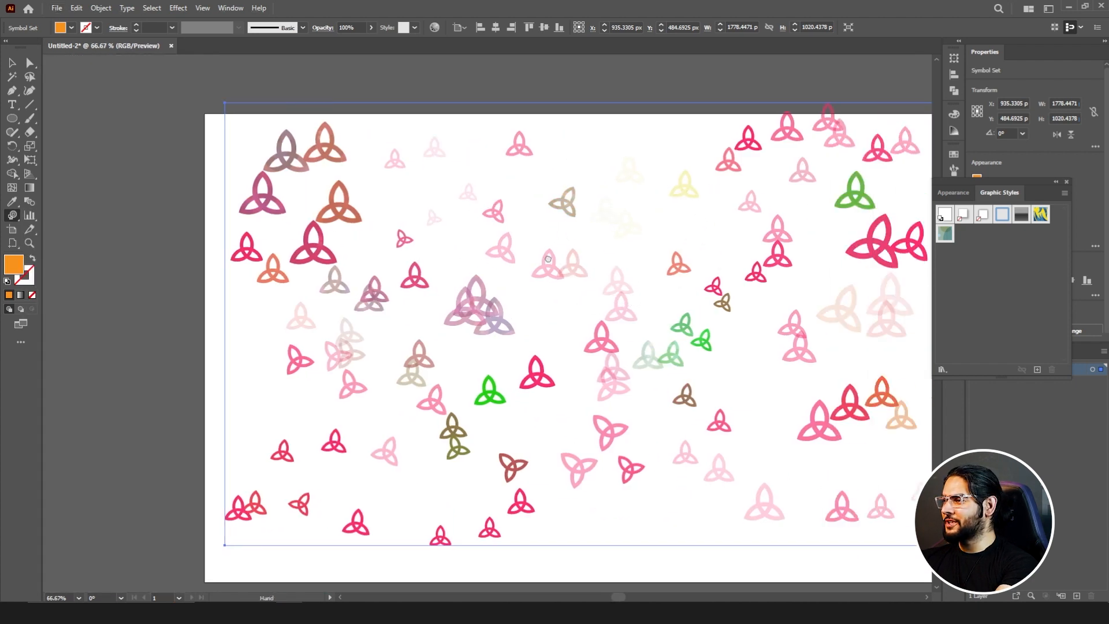